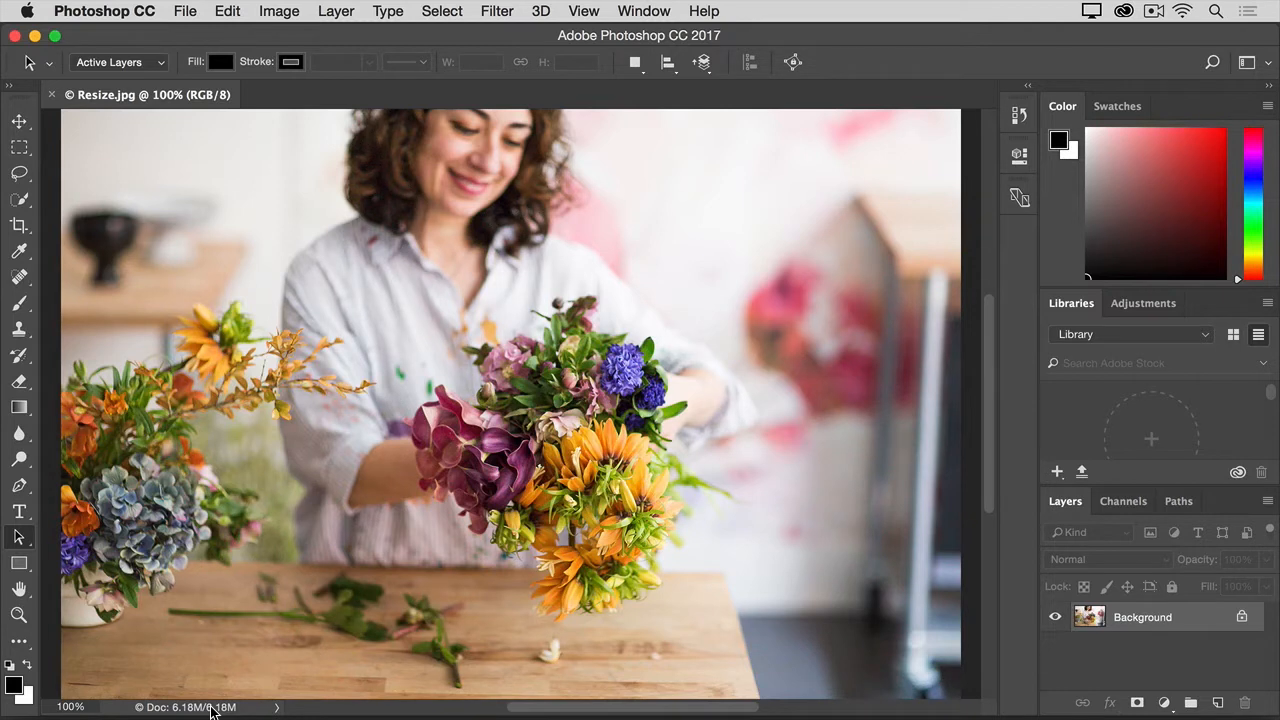
# - Check the document information of Resize.jpg and open the Image Size dialog, enlarged for a bigger preview
pyautogui.click(211, 708)
pyautogui.click(268, 12)
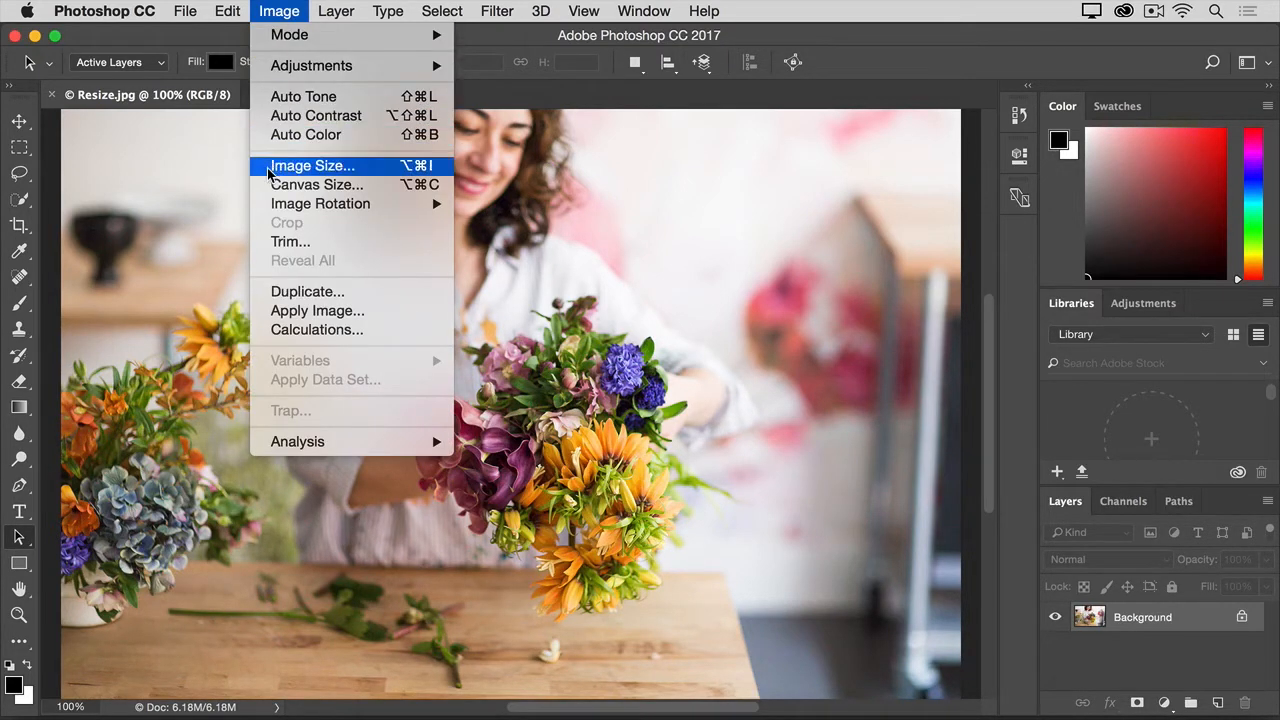
pyautogui.click(300, 166)
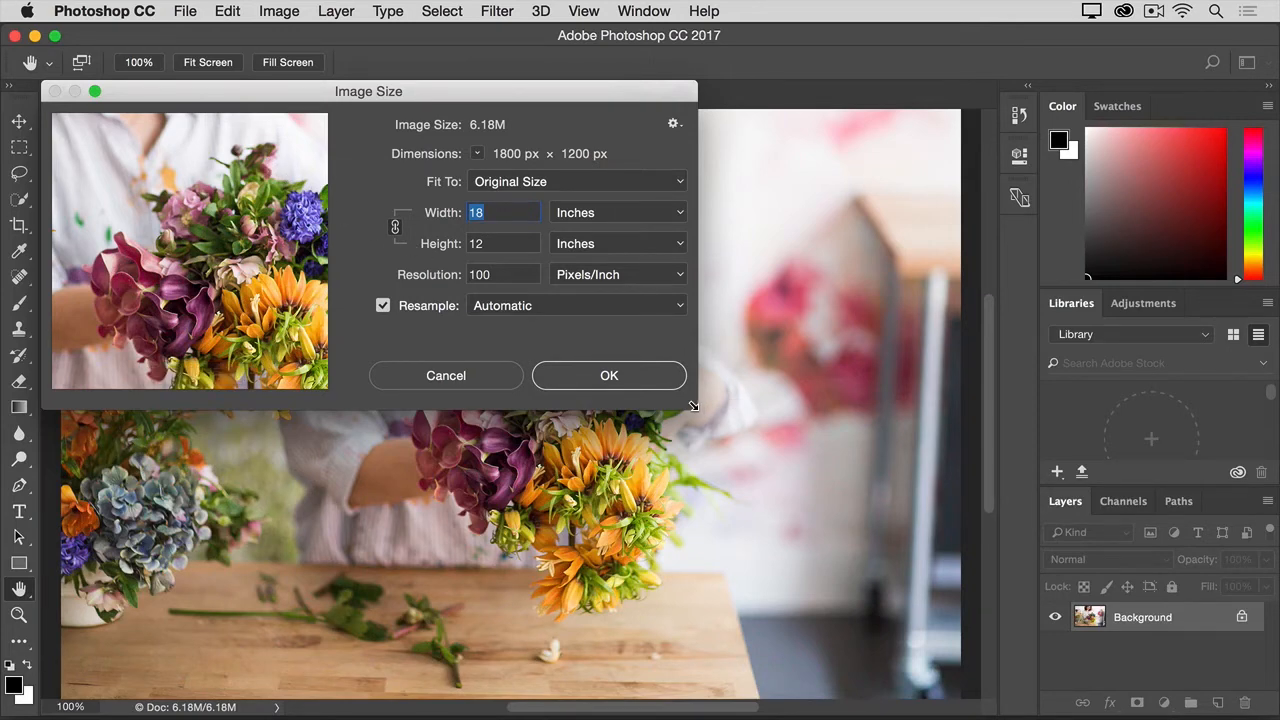
pyautogui.moveTo(693, 405); pyautogui.dragTo(998, 706)
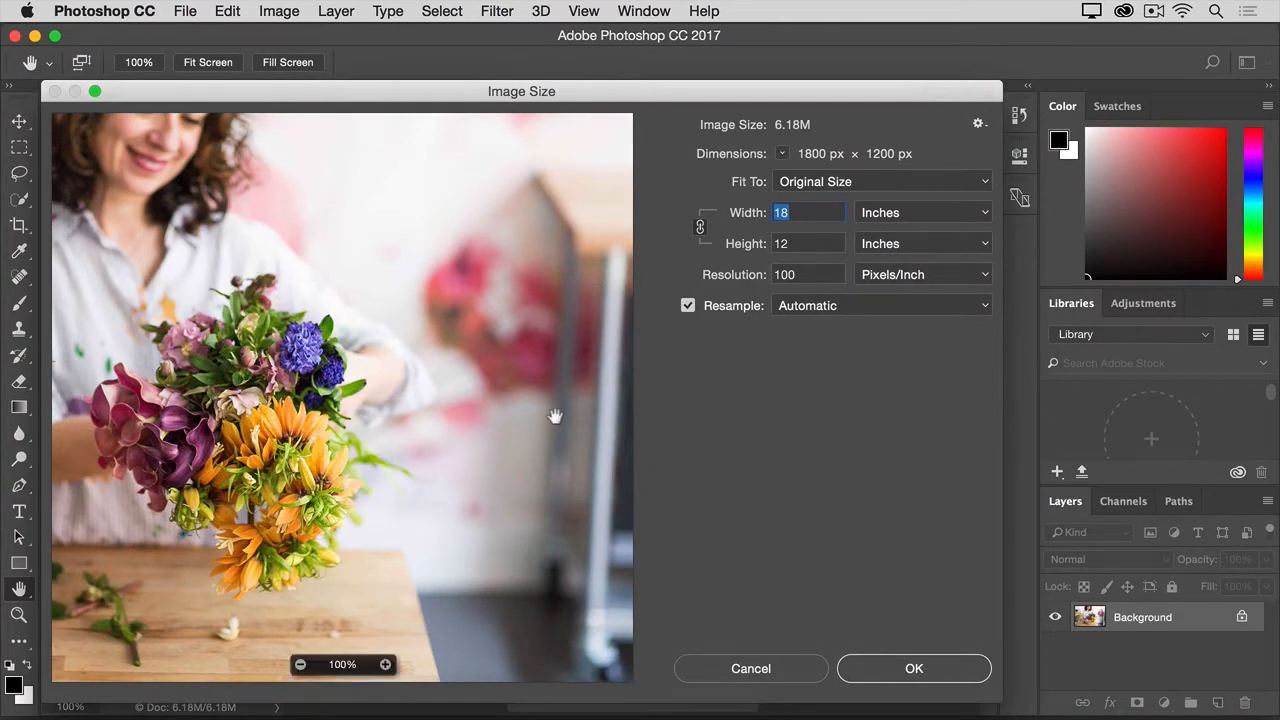
# - Resize the image to 900 pixels wide with linked proportions and resampling on, and check the resulting document dimensions
pyautogui.click(699, 228)
pyautogui.click(700, 229)
pyautogui.click(929, 217)
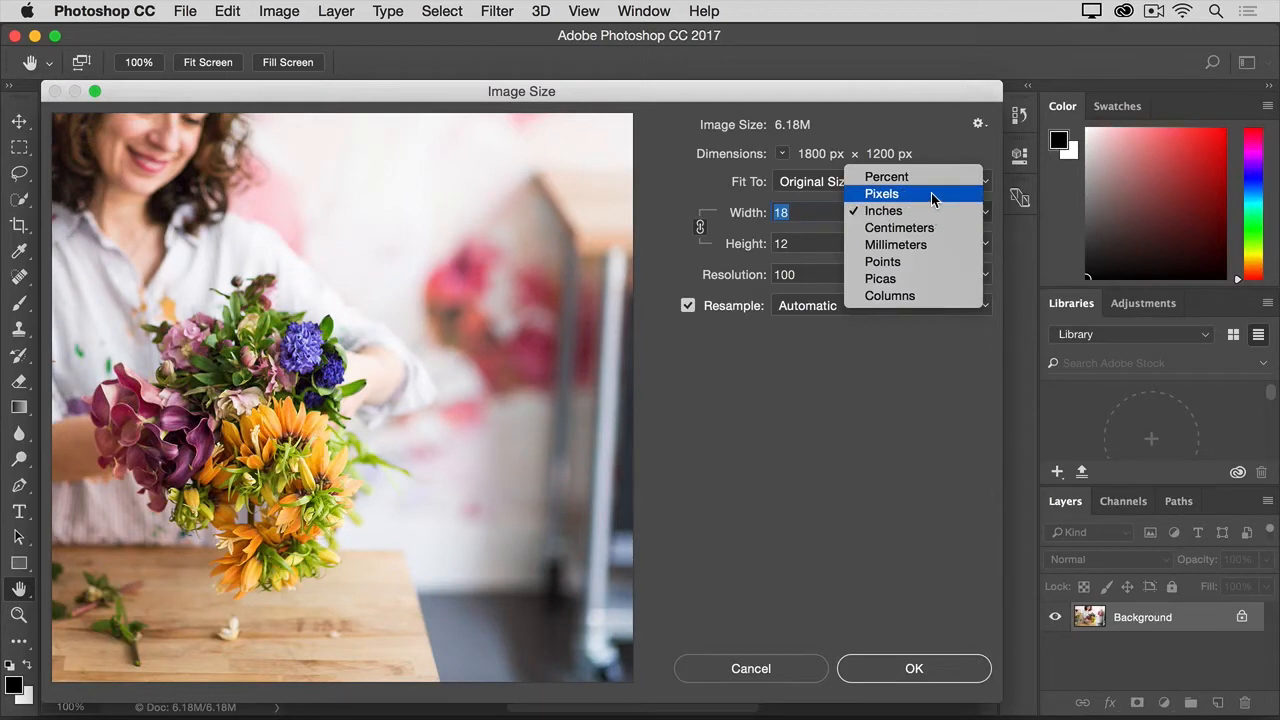
pyautogui.click(931, 197)
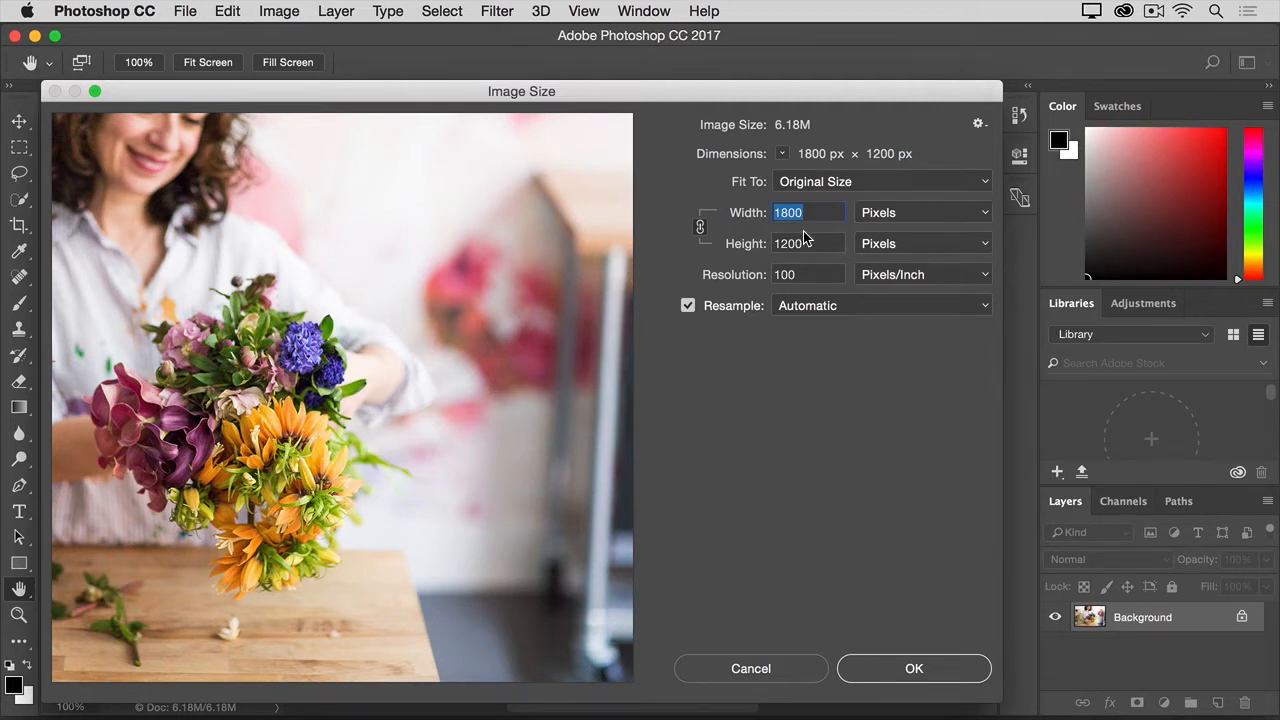
pyautogui.write('900')
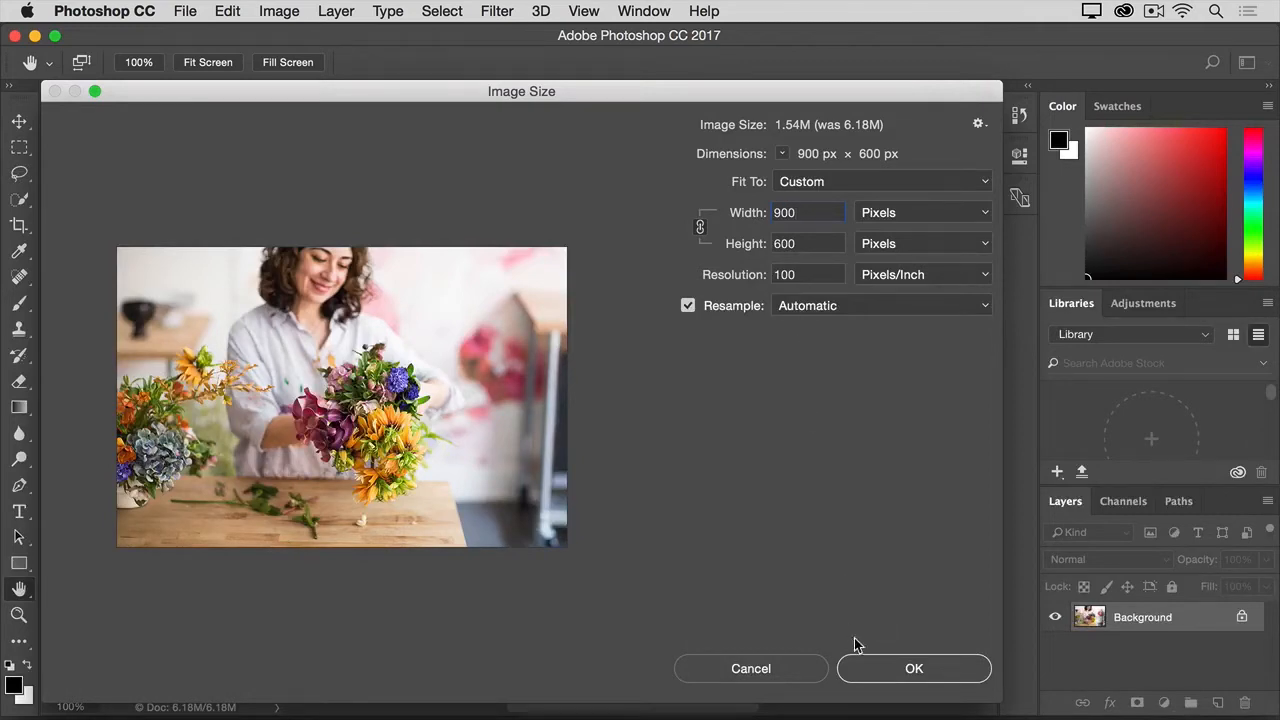
pyautogui.click(874, 677)
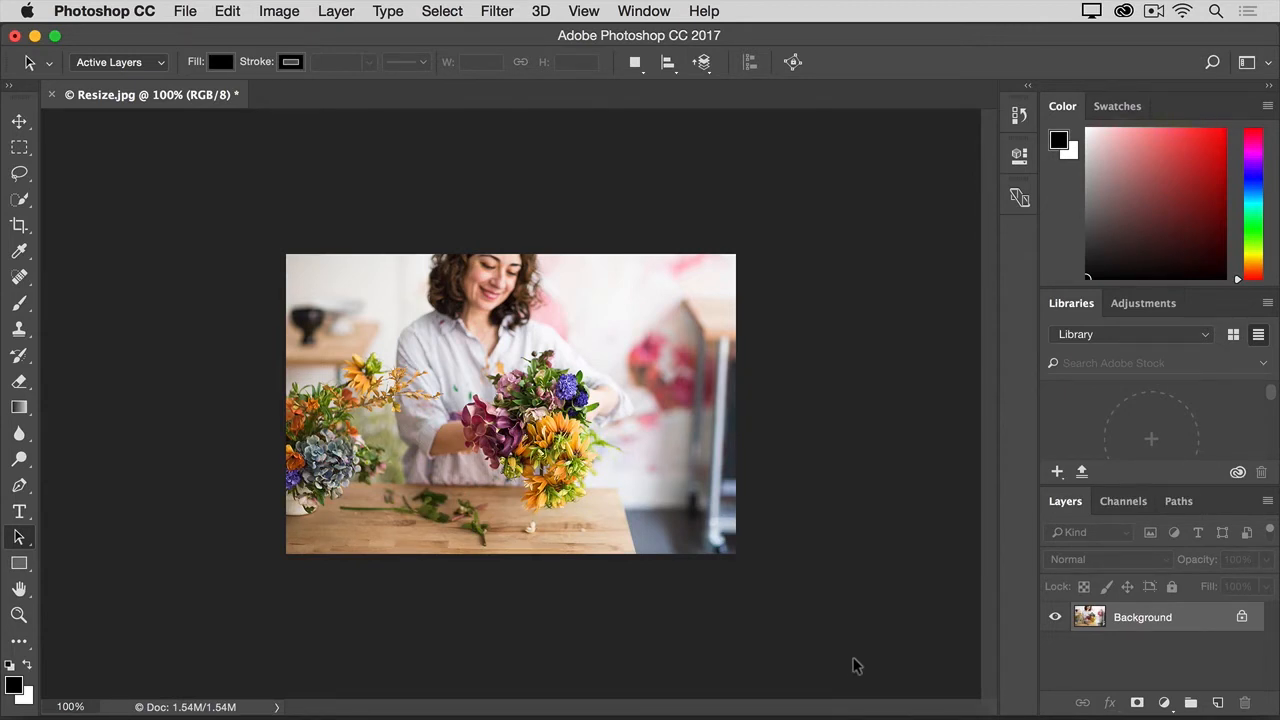
pyautogui.click(197, 708)
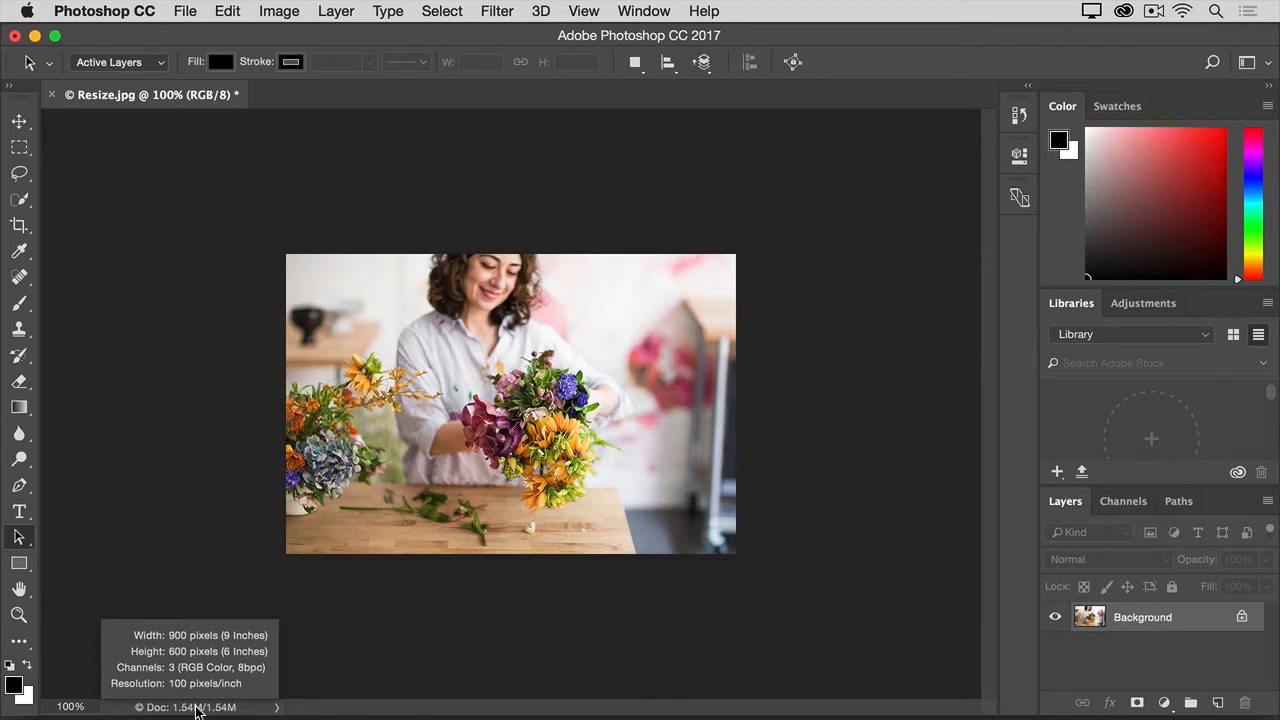
pyautogui.moveTo(196, 708); pyautogui.dragTo(362, 648)
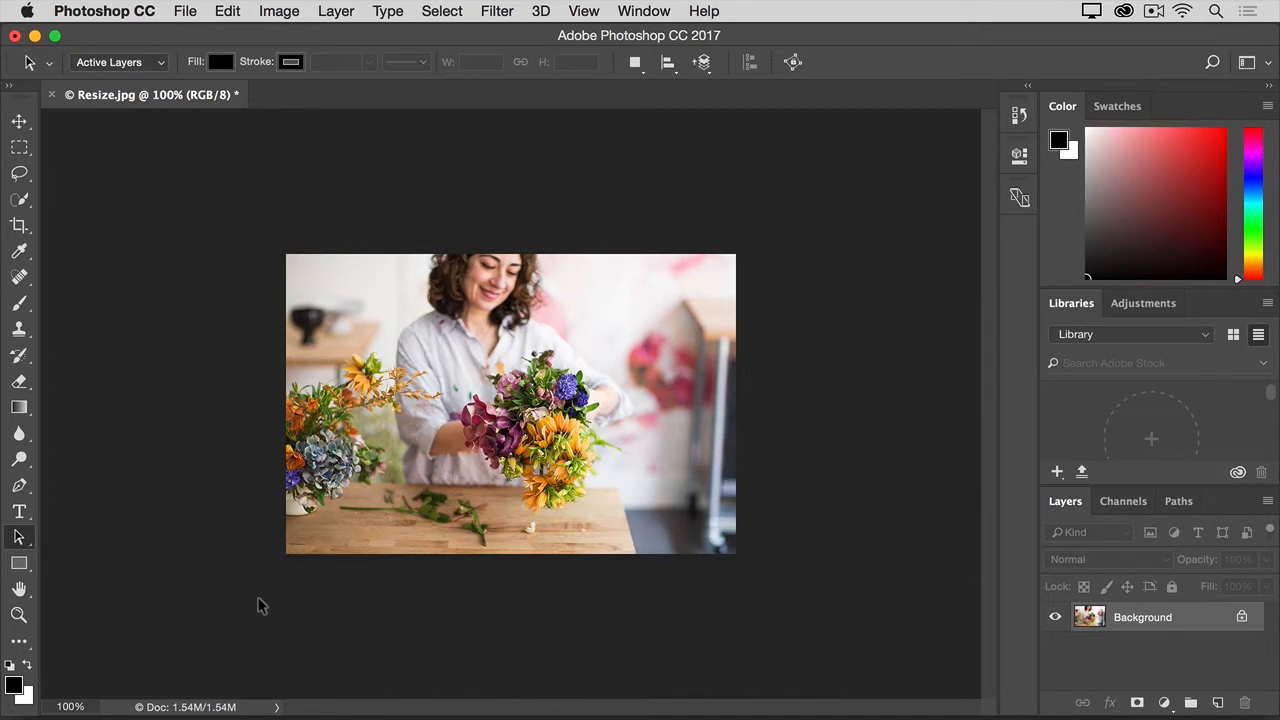
# - Save the resized image as a separate JPEG named Resize-web.jpg at Maximum quality (12)
pyautogui.click(185, 14)
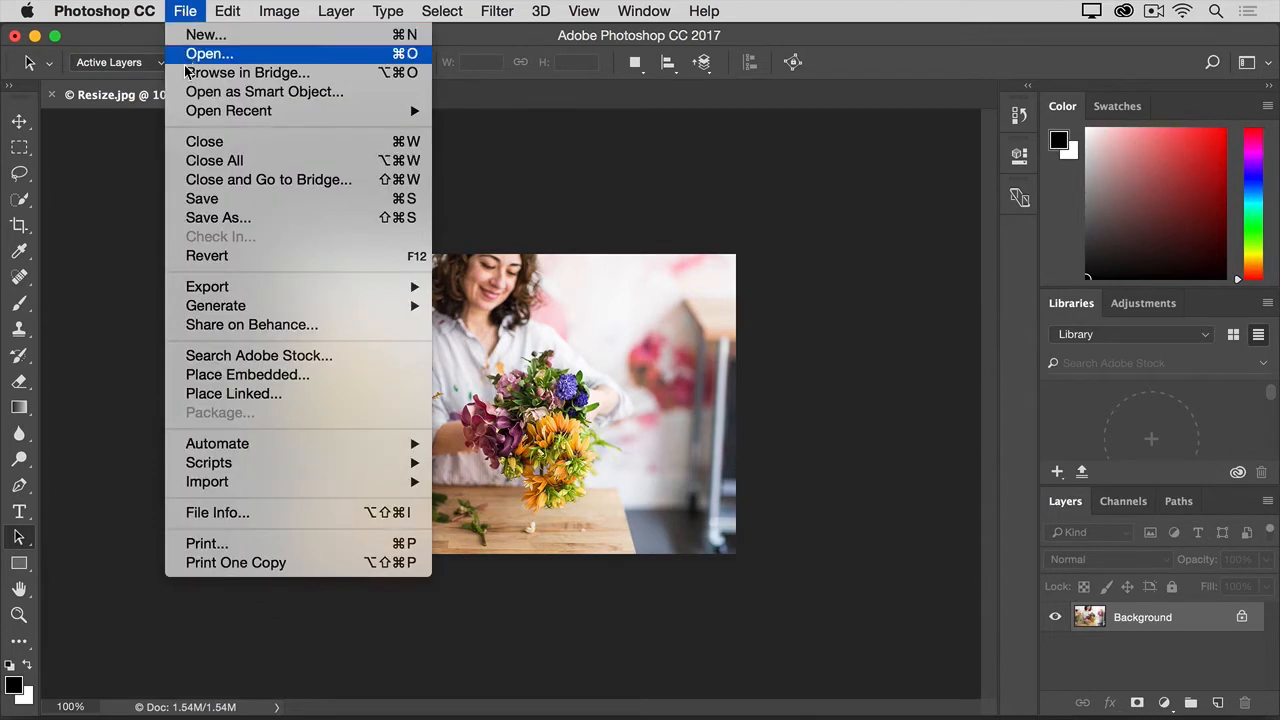
pyautogui.click(178, 220)
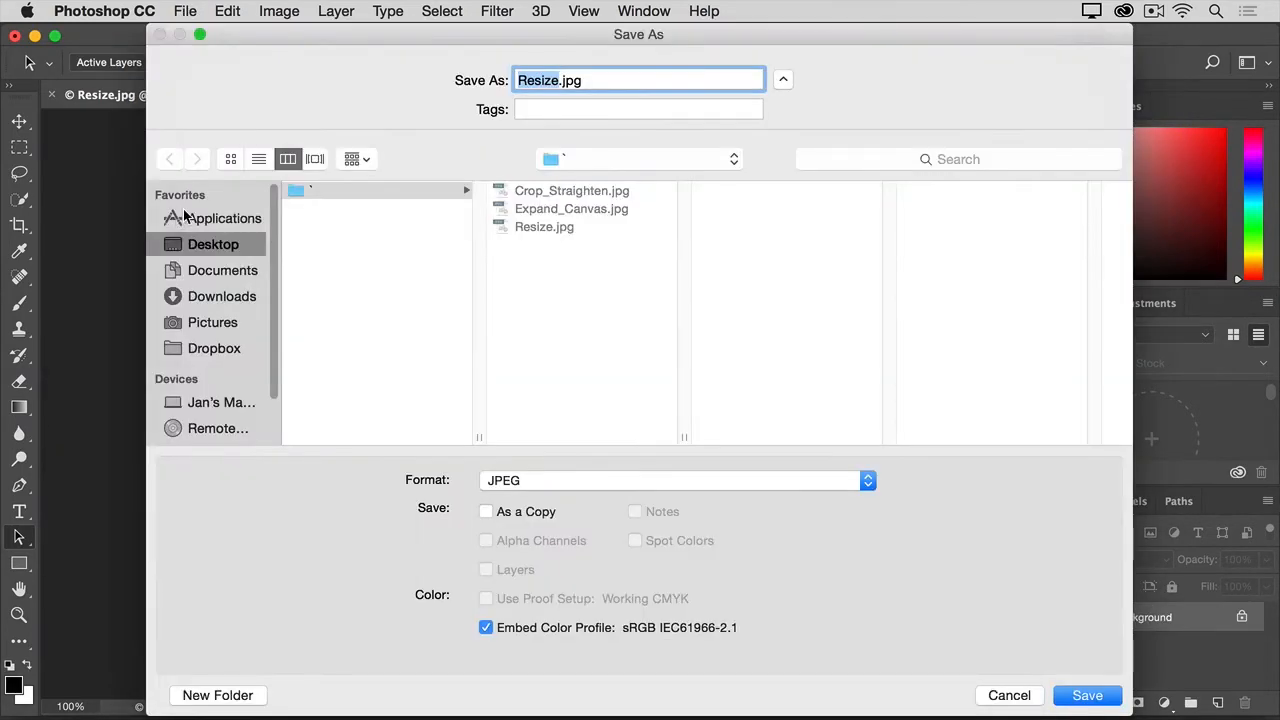
pyautogui.click(556, 82)
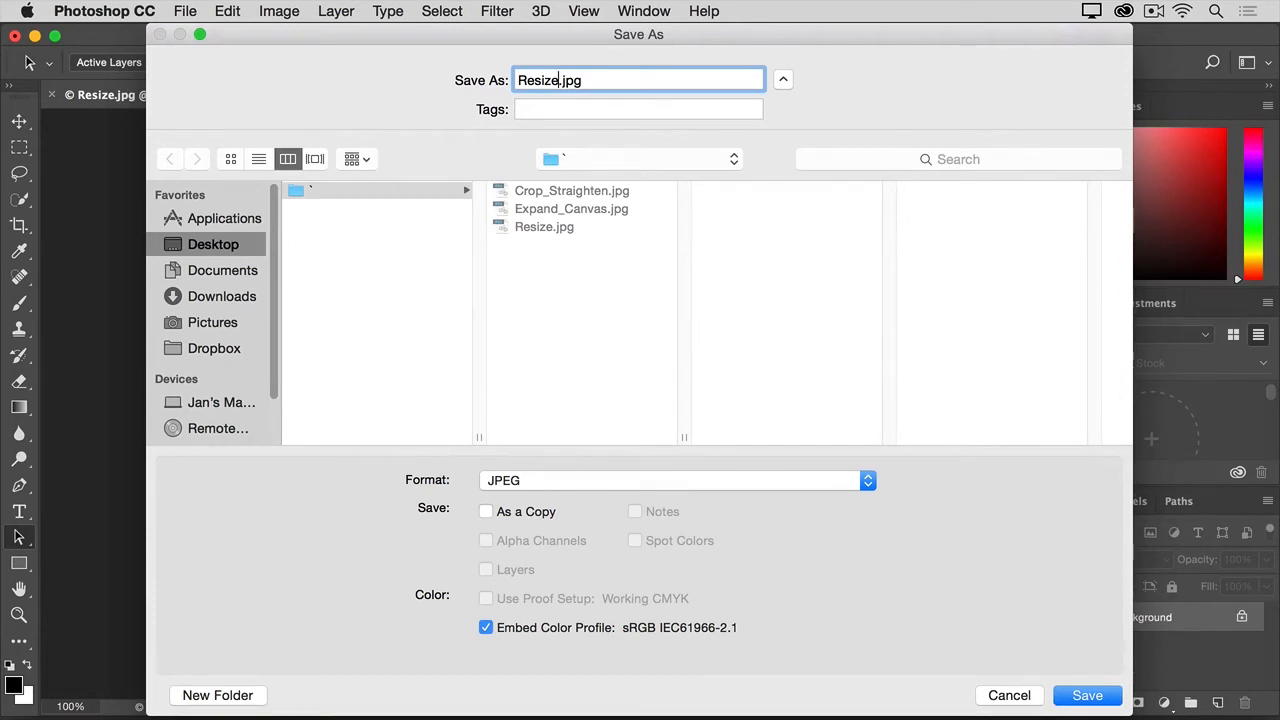
pyautogui.write('-web')
pyautogui.click(1088, 698)
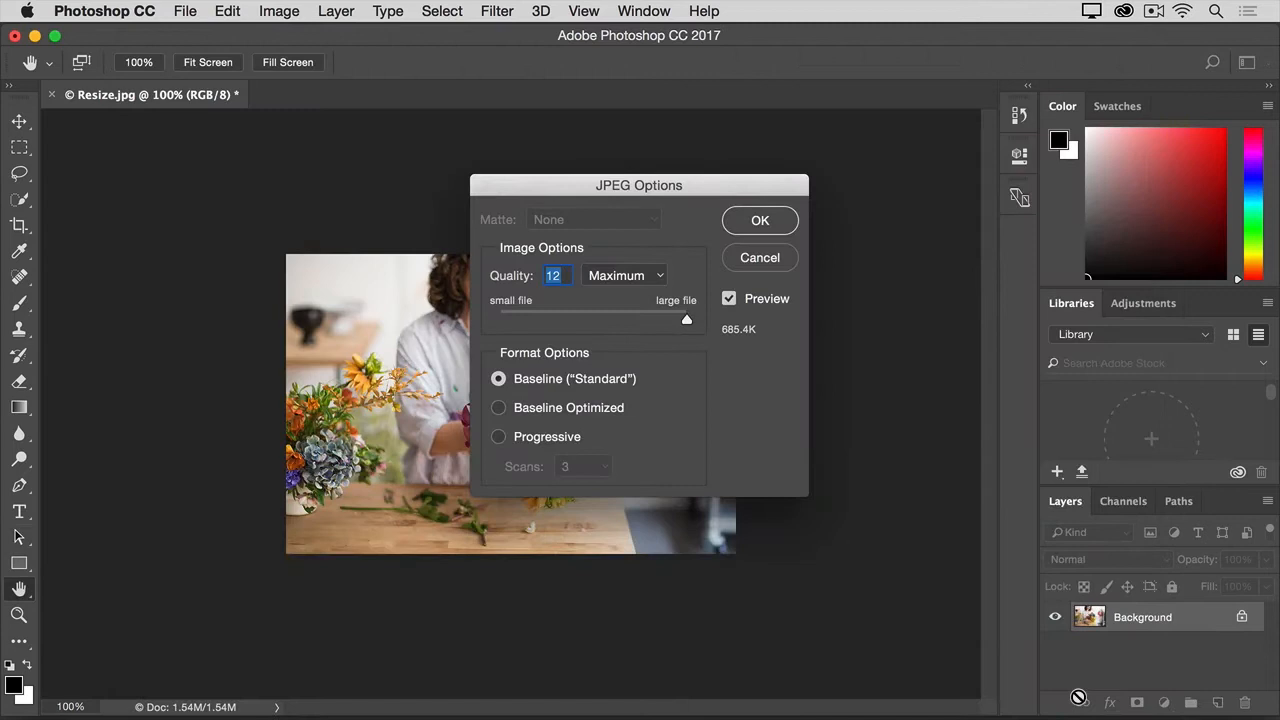
pyautogui.click(752, 228)
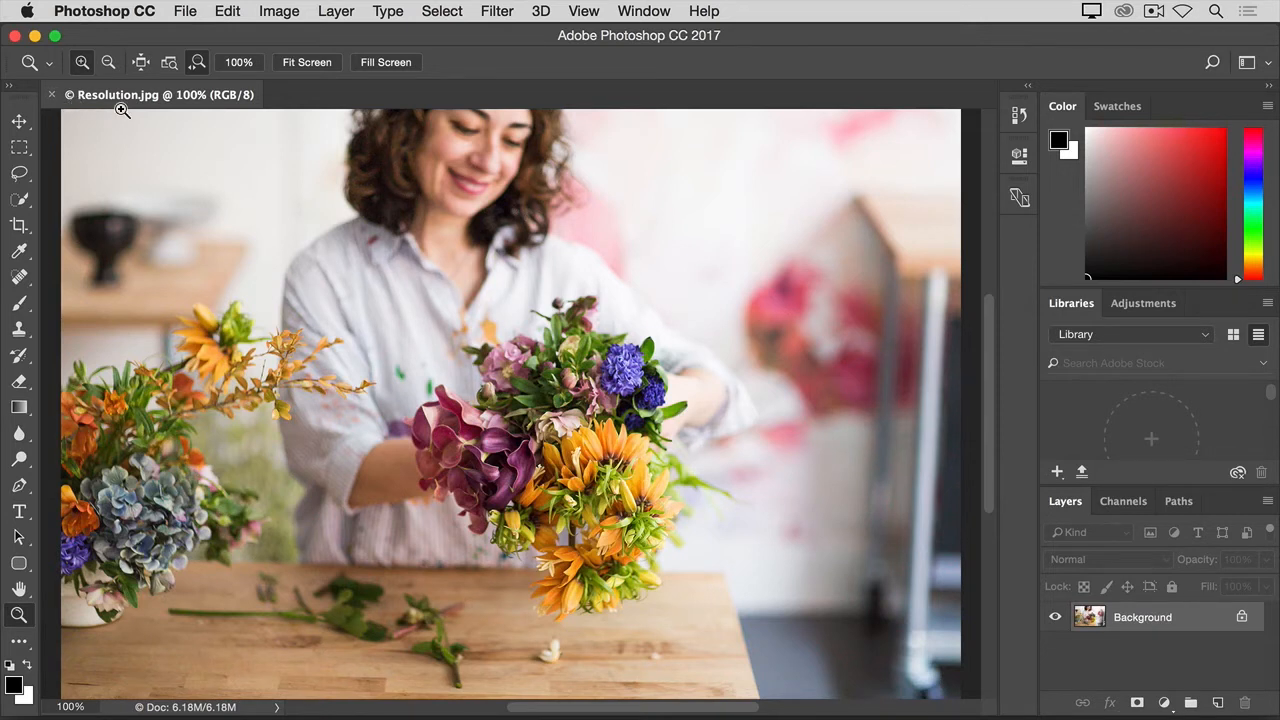
# - Set the resolution of Resolution.jpg to 300 pixels/inch for print with Resample turned off
pyautogui.click(267, 12)
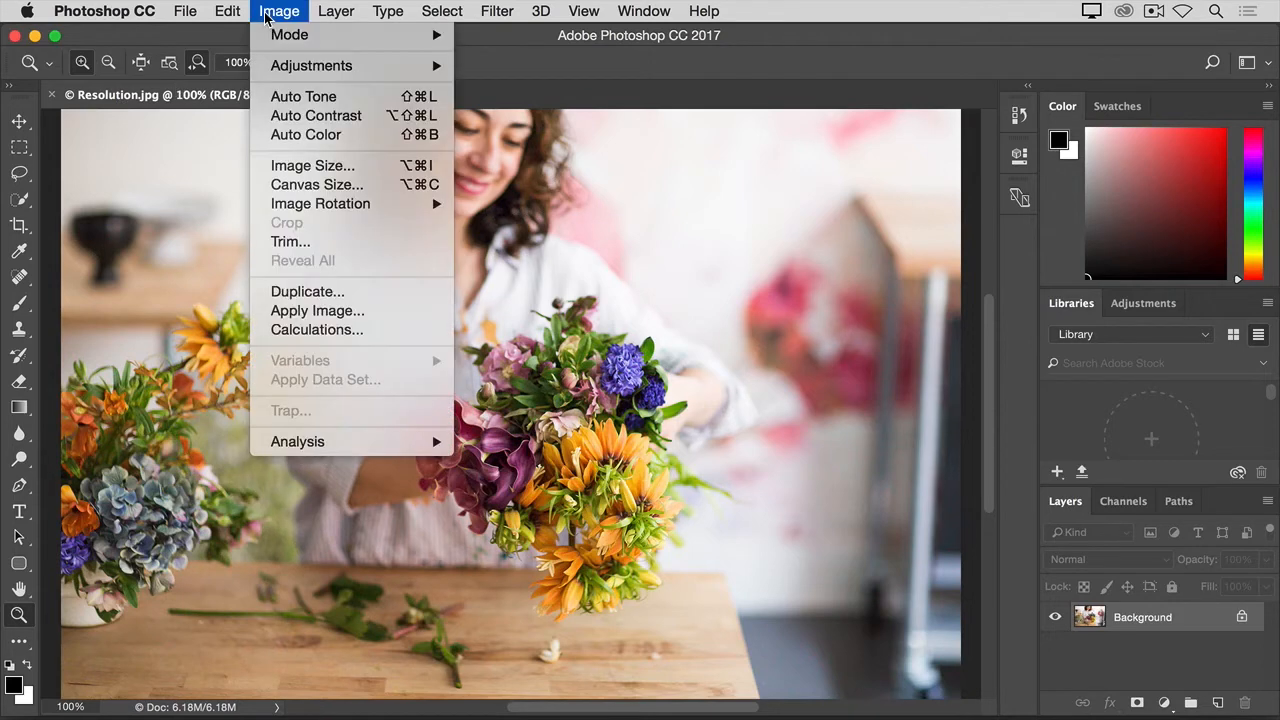
pyautogui.click(270, 167)
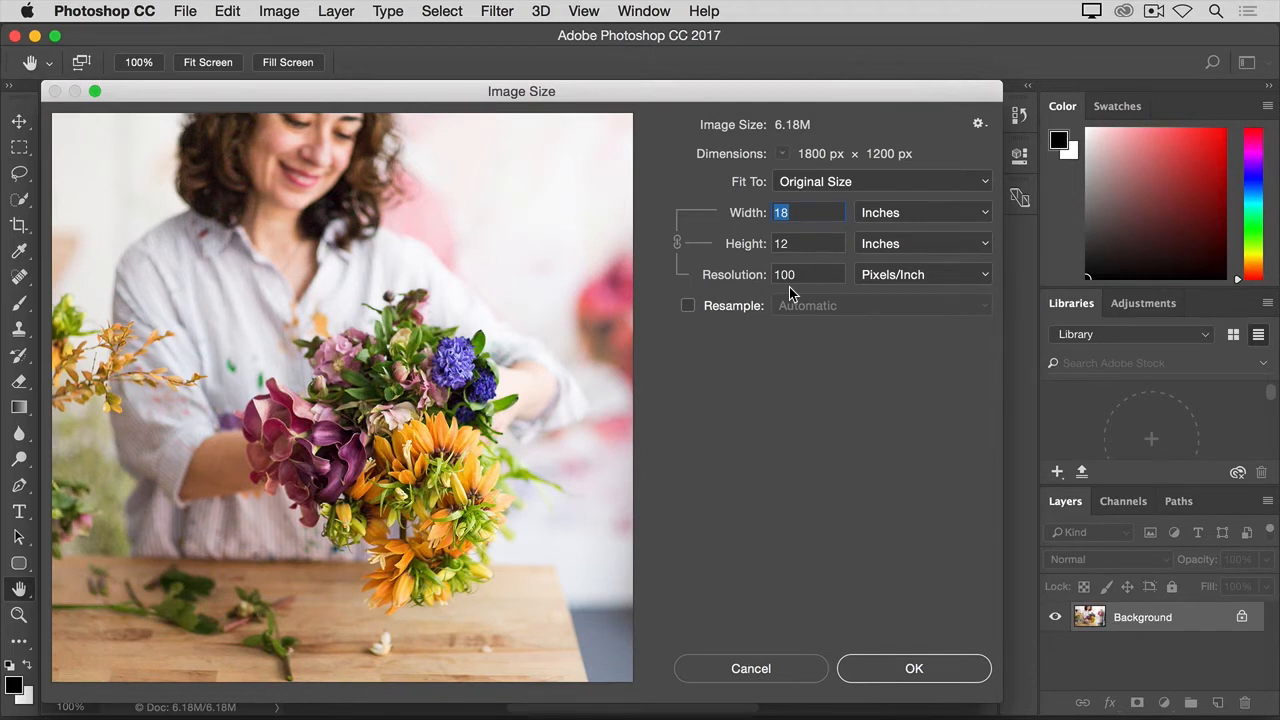
pyautogui.press('Tab')
pyautogui.press('Tab')
pyautogui.write('300')
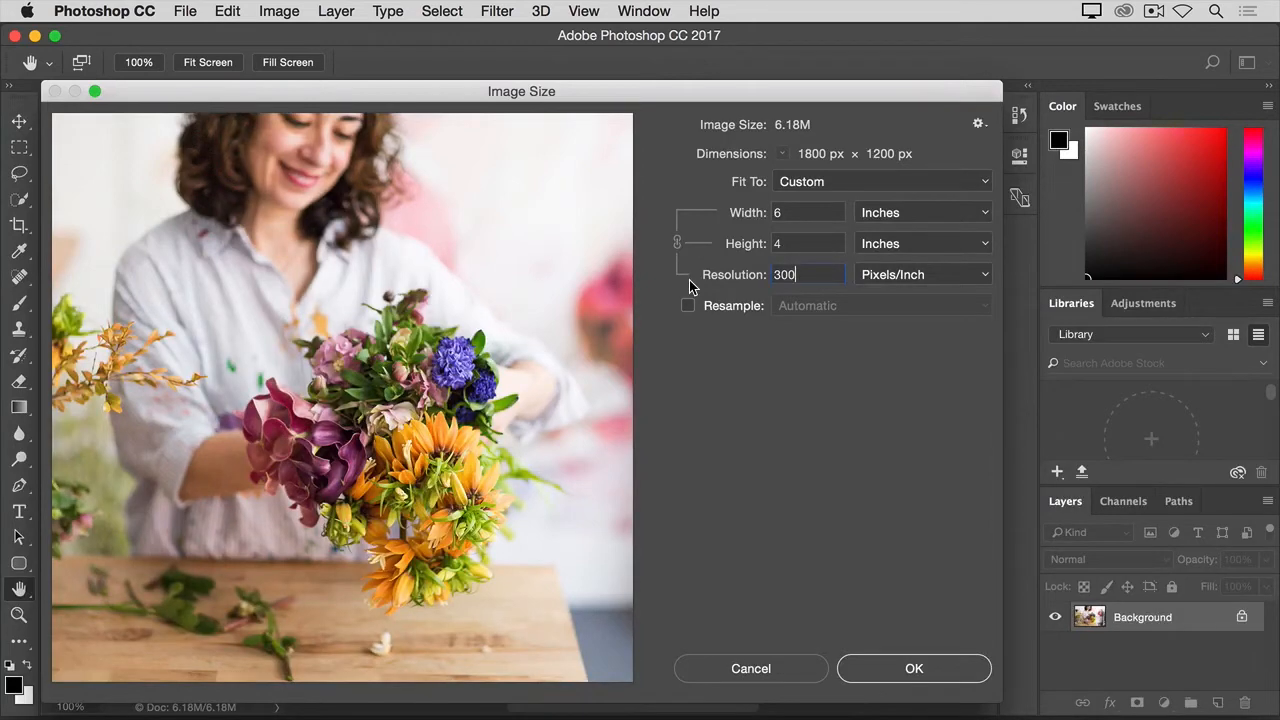
pyautogui.click(878, 667)
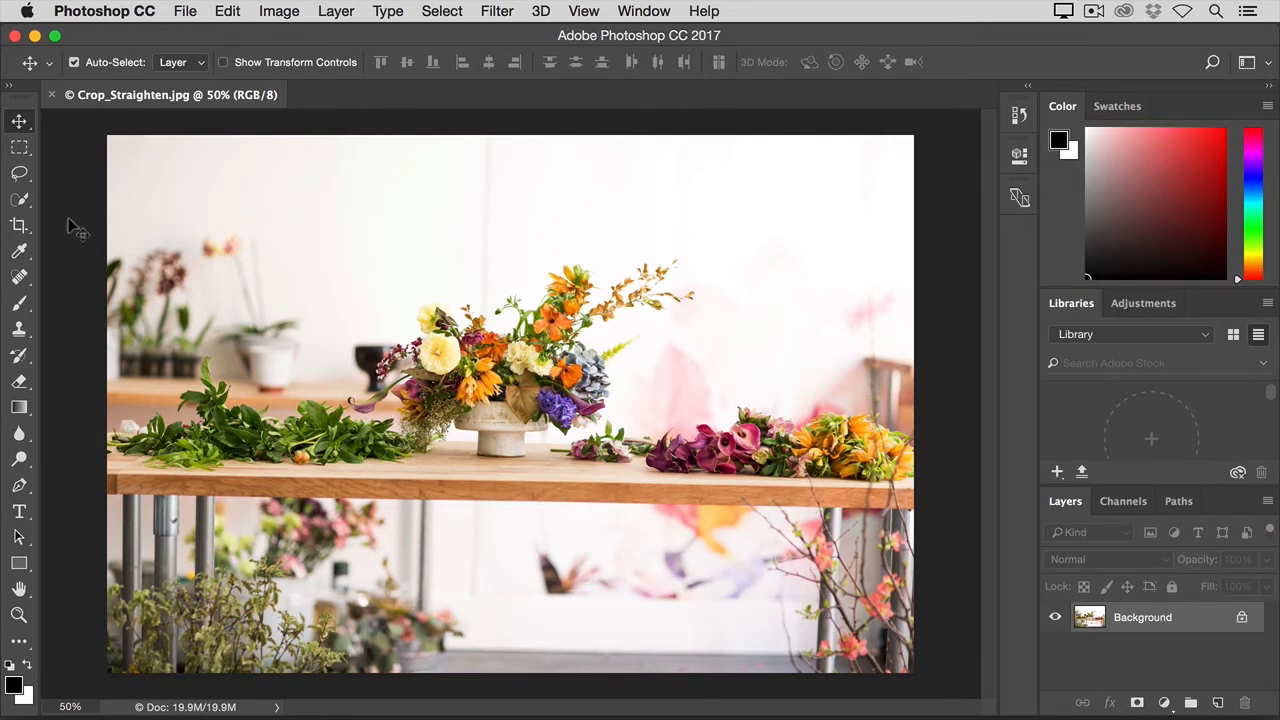
# - Crop Crop_Straighten.jpg around the central flower arrangement with Delete Cropped Pixels turned off
pyautogui.click(19, 228)
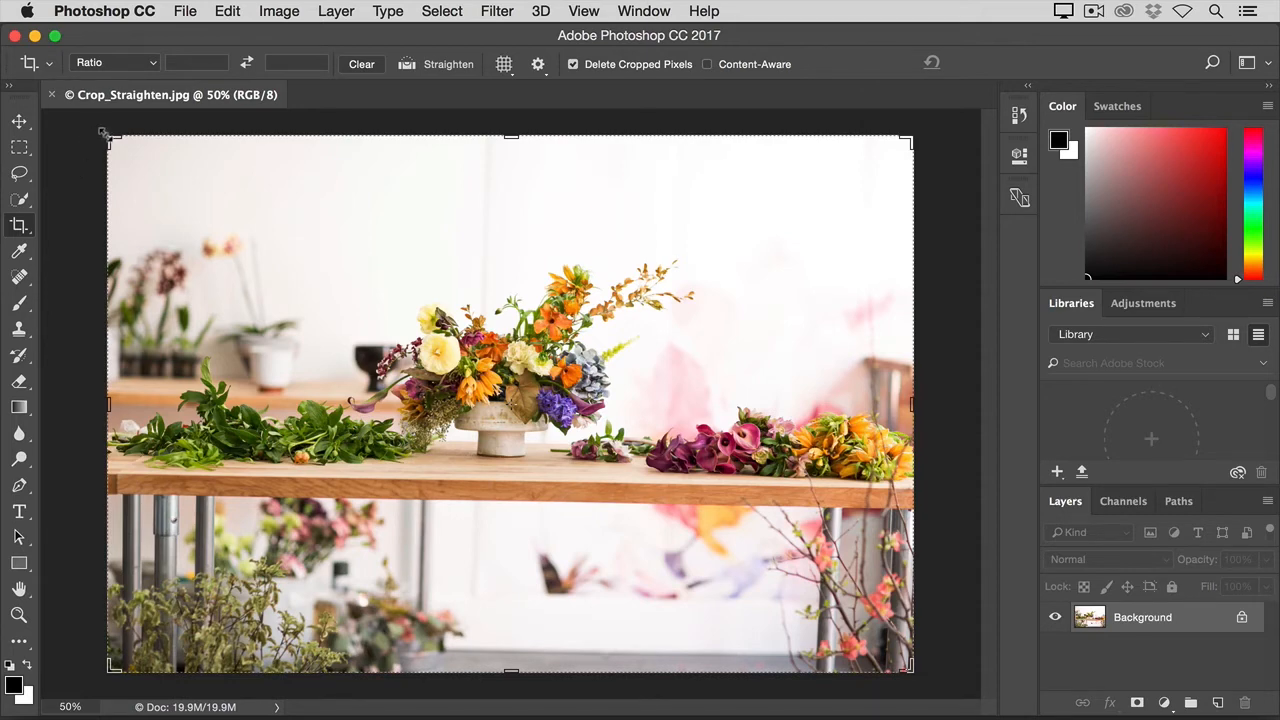
pyautogui.moveTo(106, 136); pyautogui.dragTo(218, 170)
pyautogui.moveTo(805, 632); pyautogui.dragTo(726, 565)
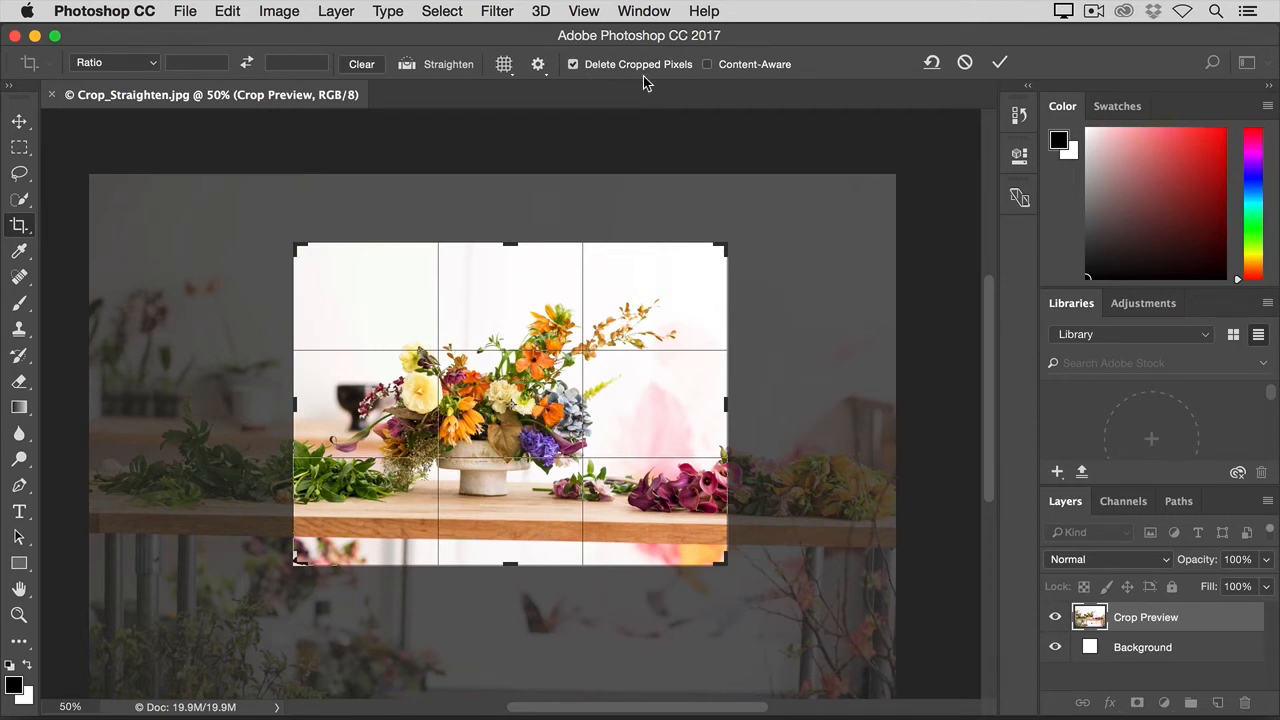
pyautogui.click(573, 64)
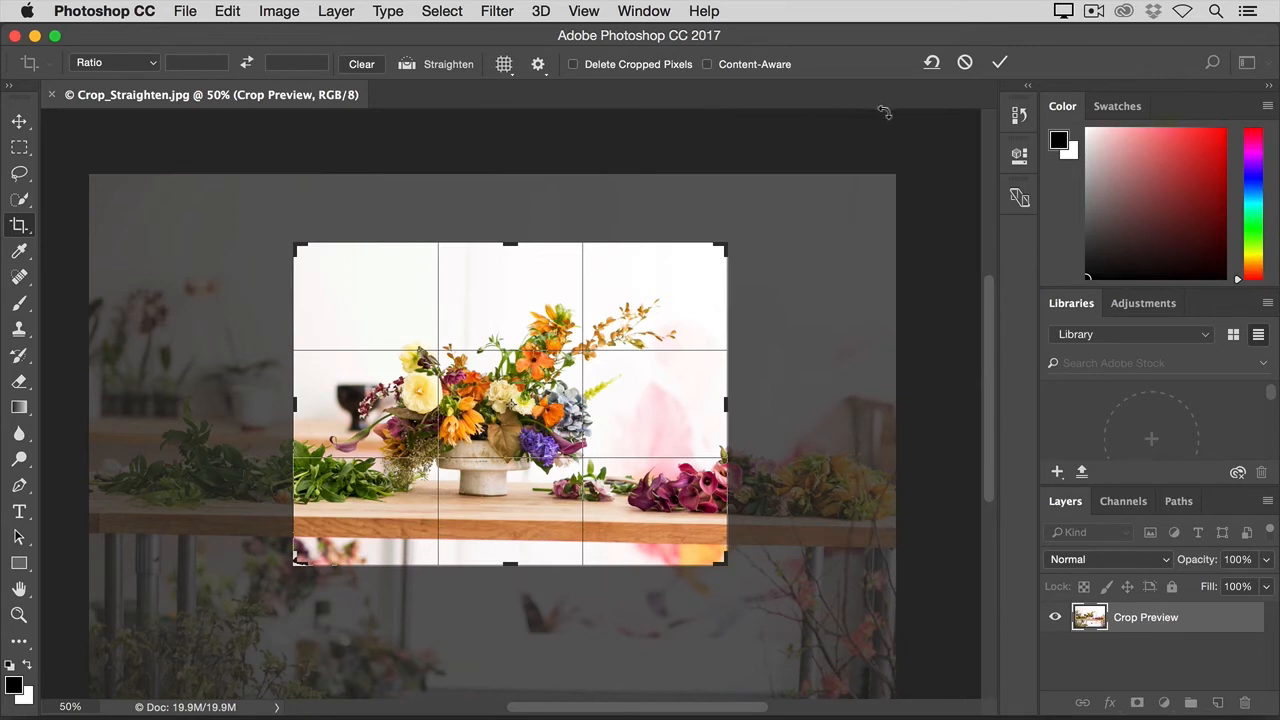
pyautogui.click(1003, 70)
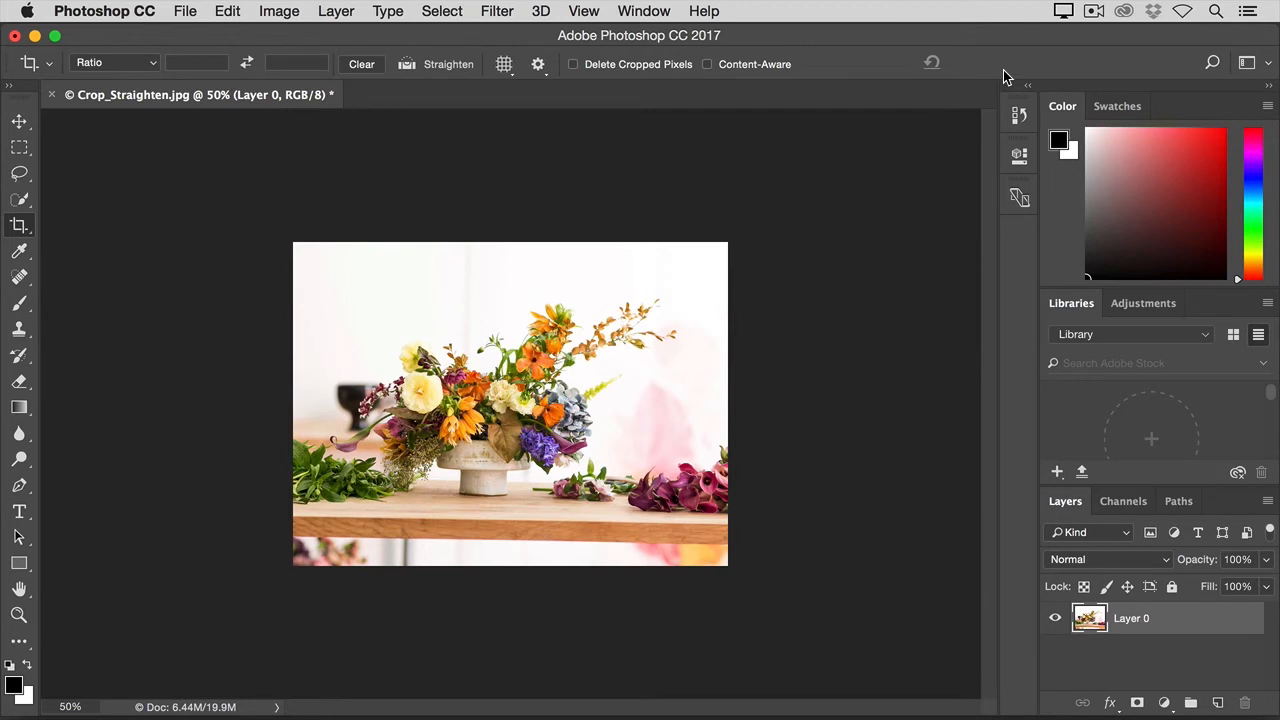
# - Reopen the crop, reposition the photo inside it and tighten the frame around the vase of flowers, keeping the hidden pixels
pyautogui.click(603, 292)
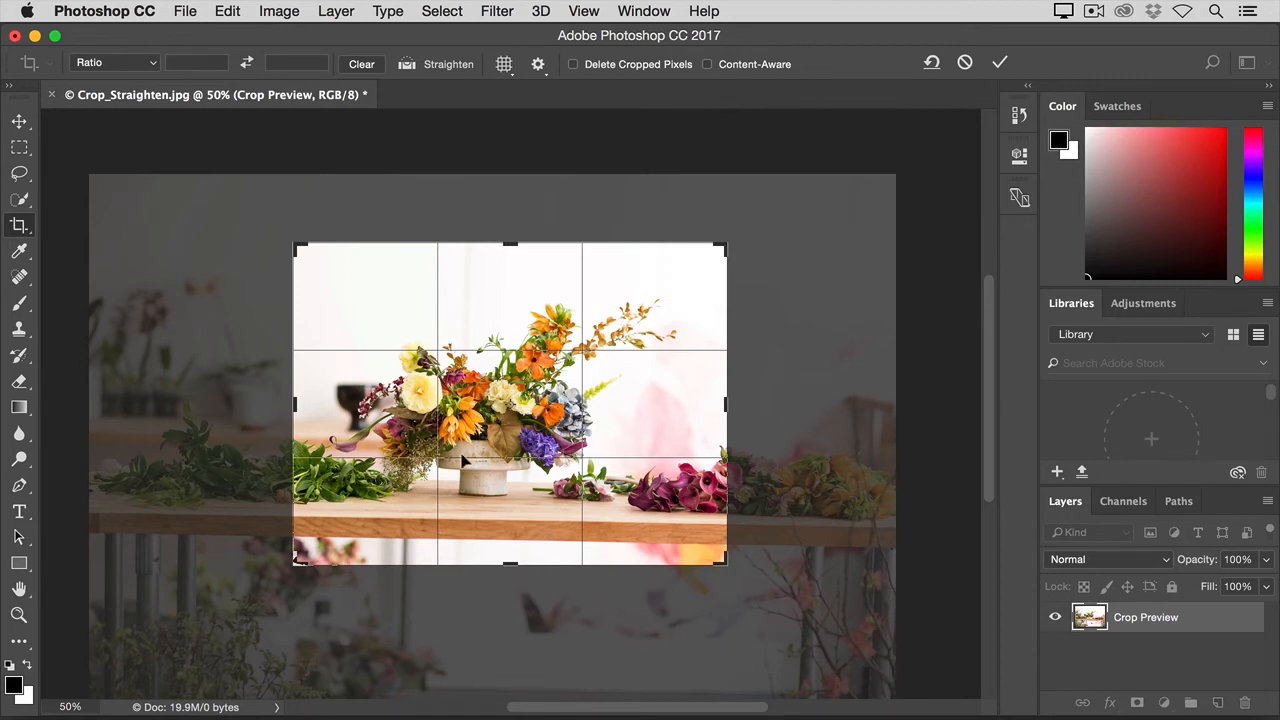
pyautogui.moveTo(288, 558); pyautogui.dragTo(272, 566)
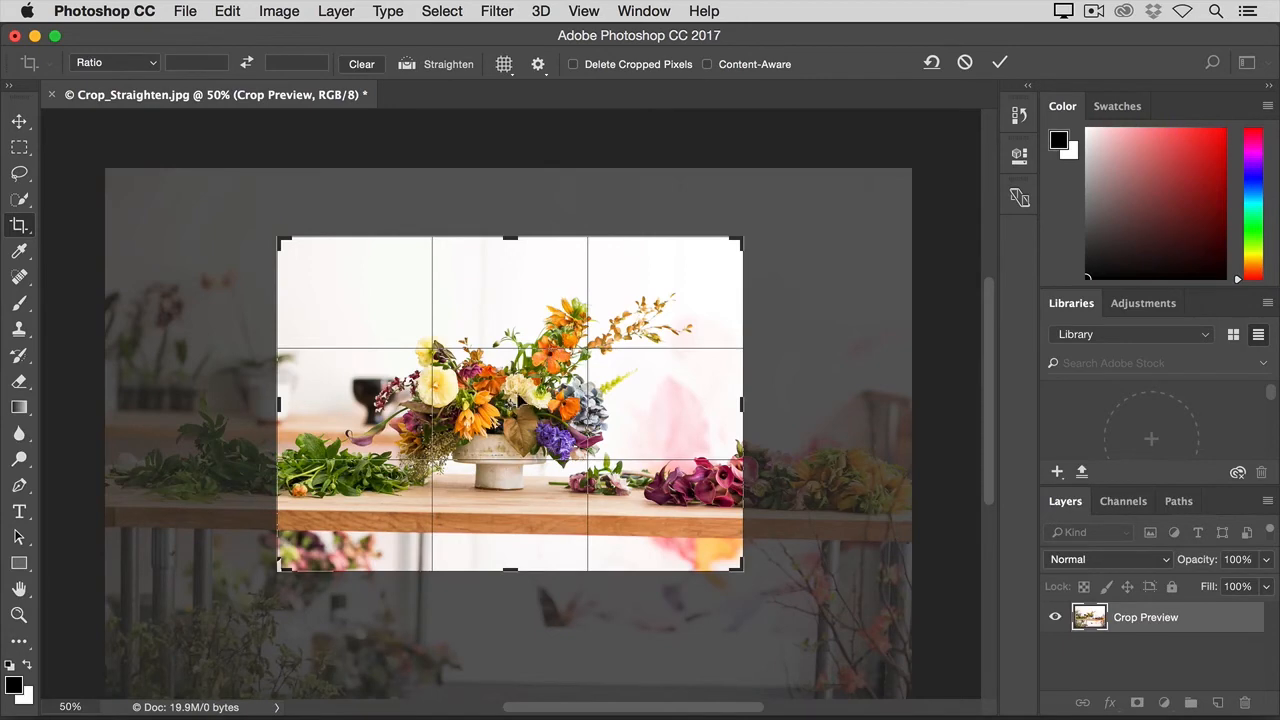
pyautogui.moveTo(552, 358); pyautogui.dragTo(624, 312)
pyautogui.moveTo(598, 356); pyautogui.dragTo(597, 355)
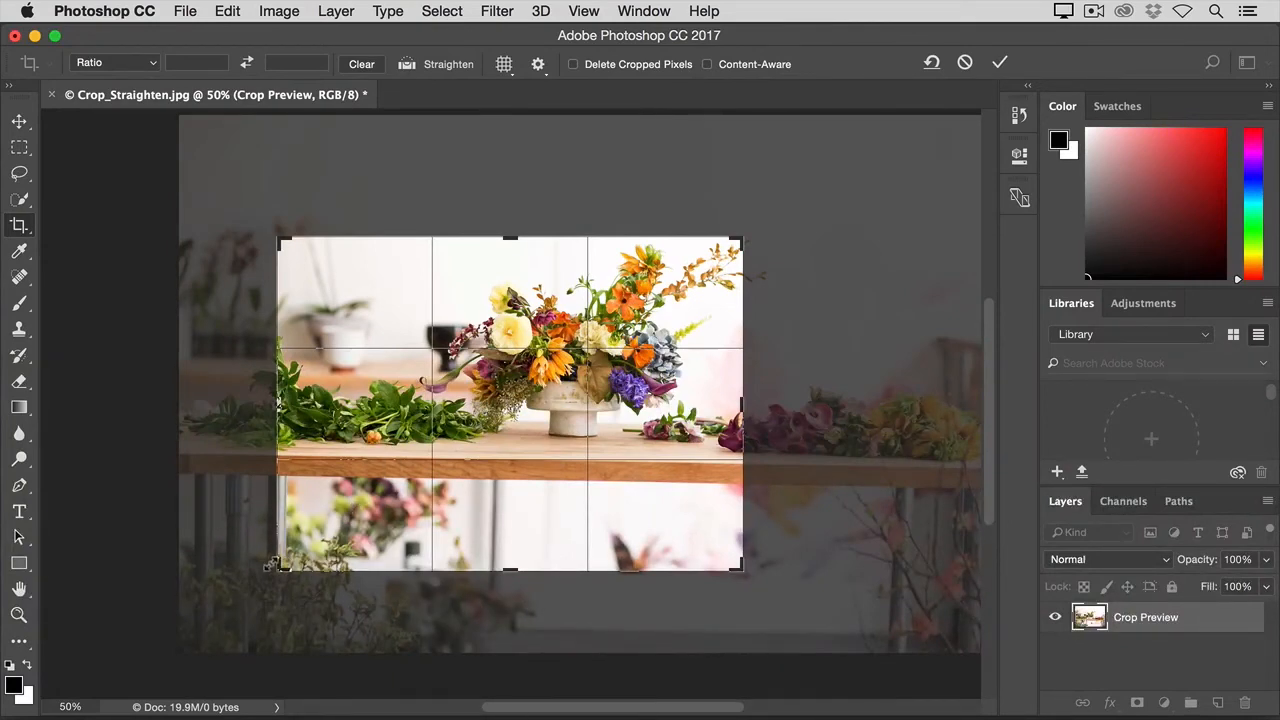
pyautogui.moveTo(270, 566); pyautogui.dragTo(340, 530)
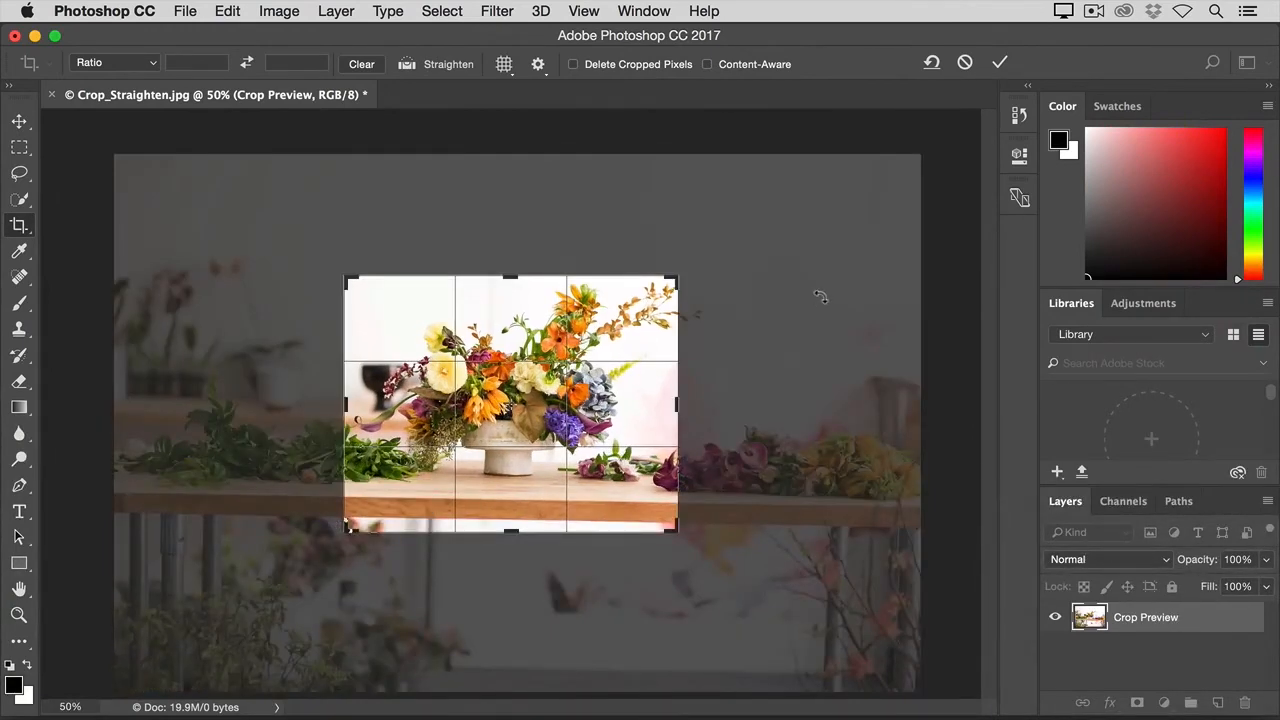
pyautogui.click(1000, 63)
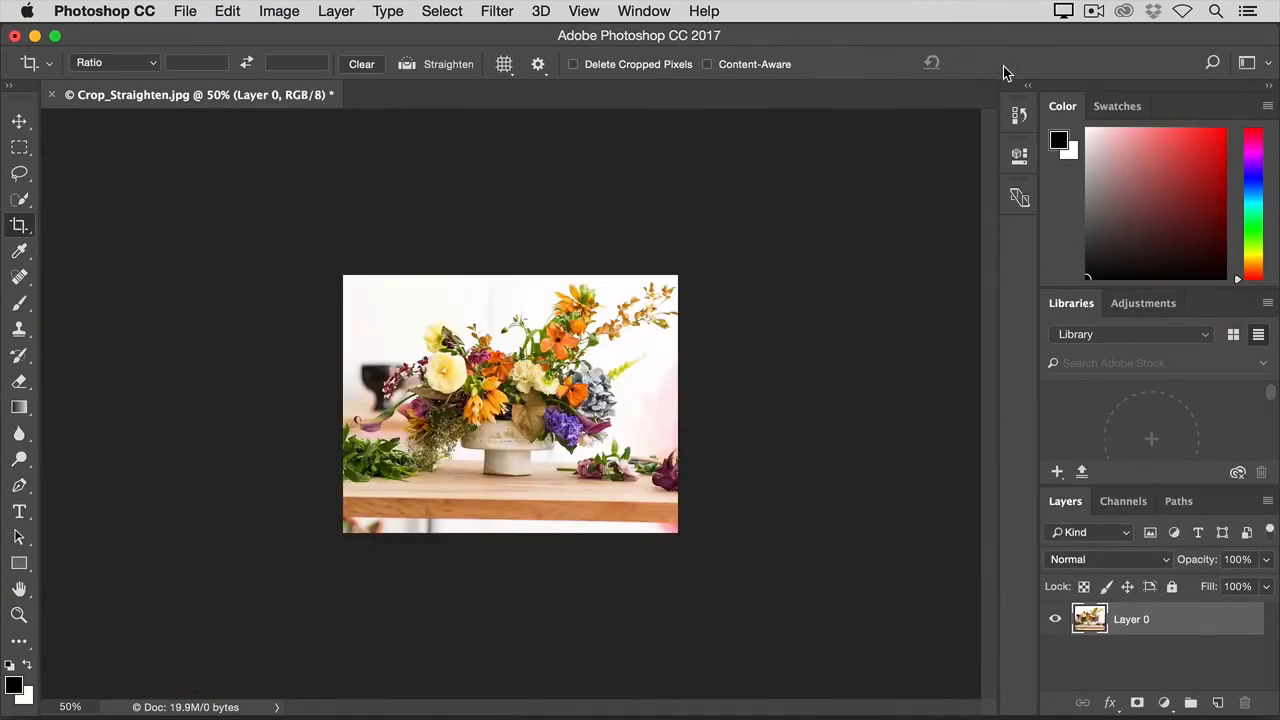
# - Reopen the crop and straighten the photo with the Straighten tool along the front edge of the tabletop
pyautogui.click(610, 354)
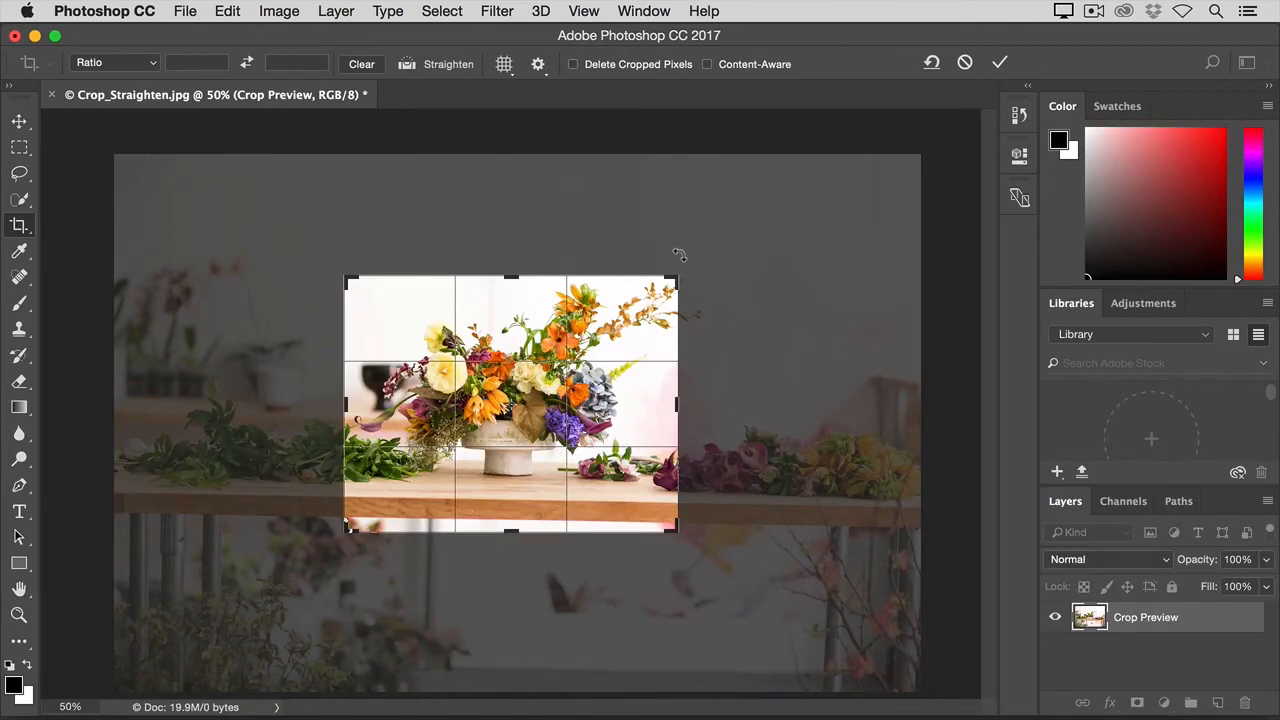
pyautogui.moveTo(679, 255); pyautogui.dragTo(675, 252)
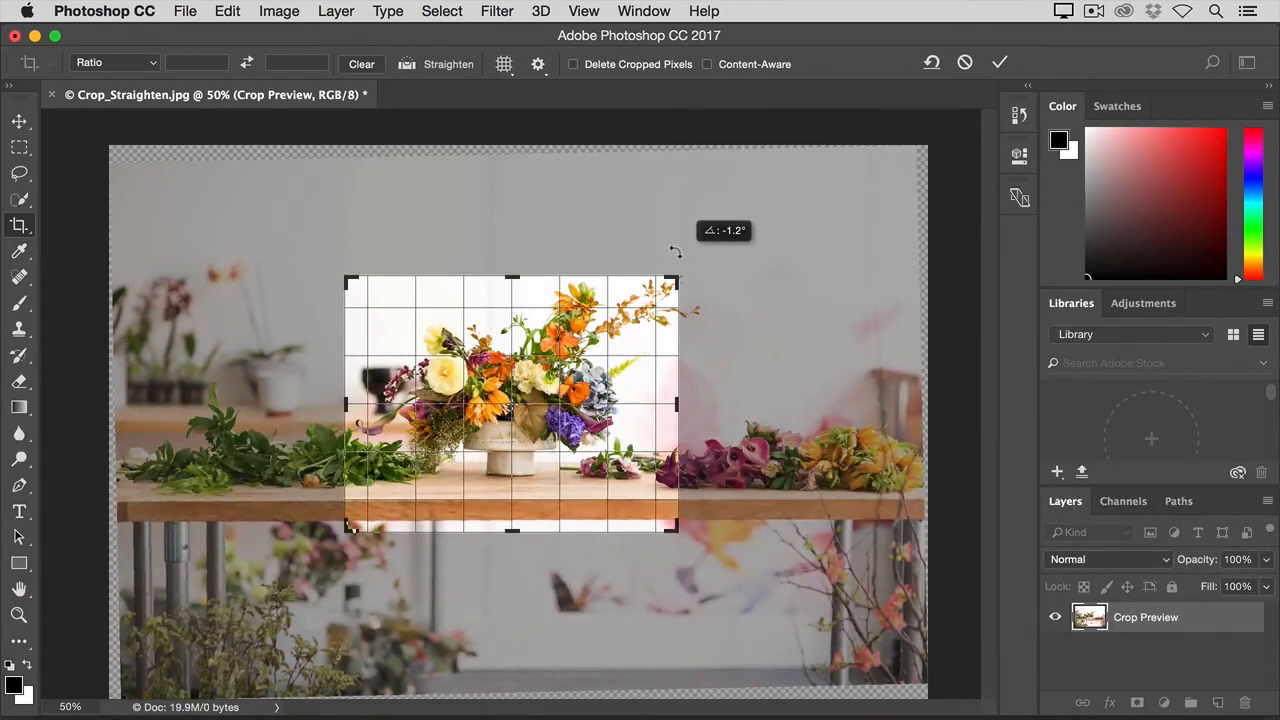
pyautogui.moveTo(675, 252); pyautogui.dragTo(678, 253)
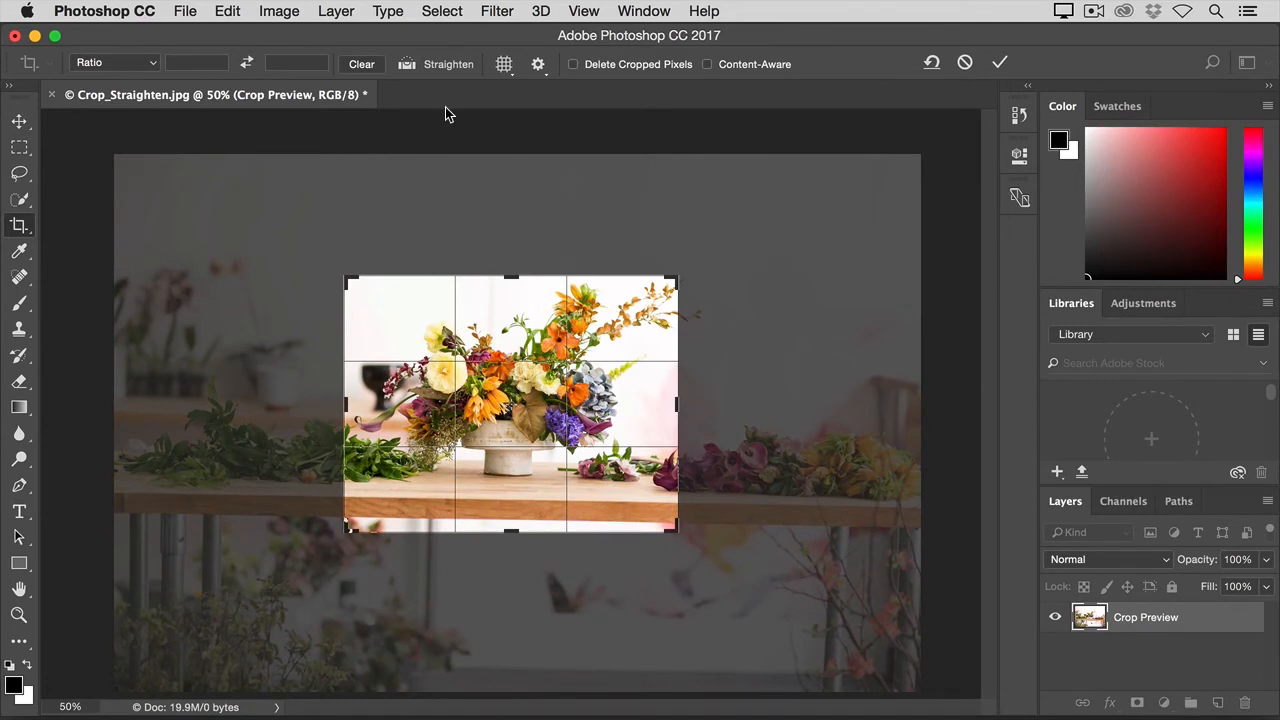
pyautogui.click(411, 68)
pyautogui.moveTo(594, 498); pyautogui.dragTo(437, 494)
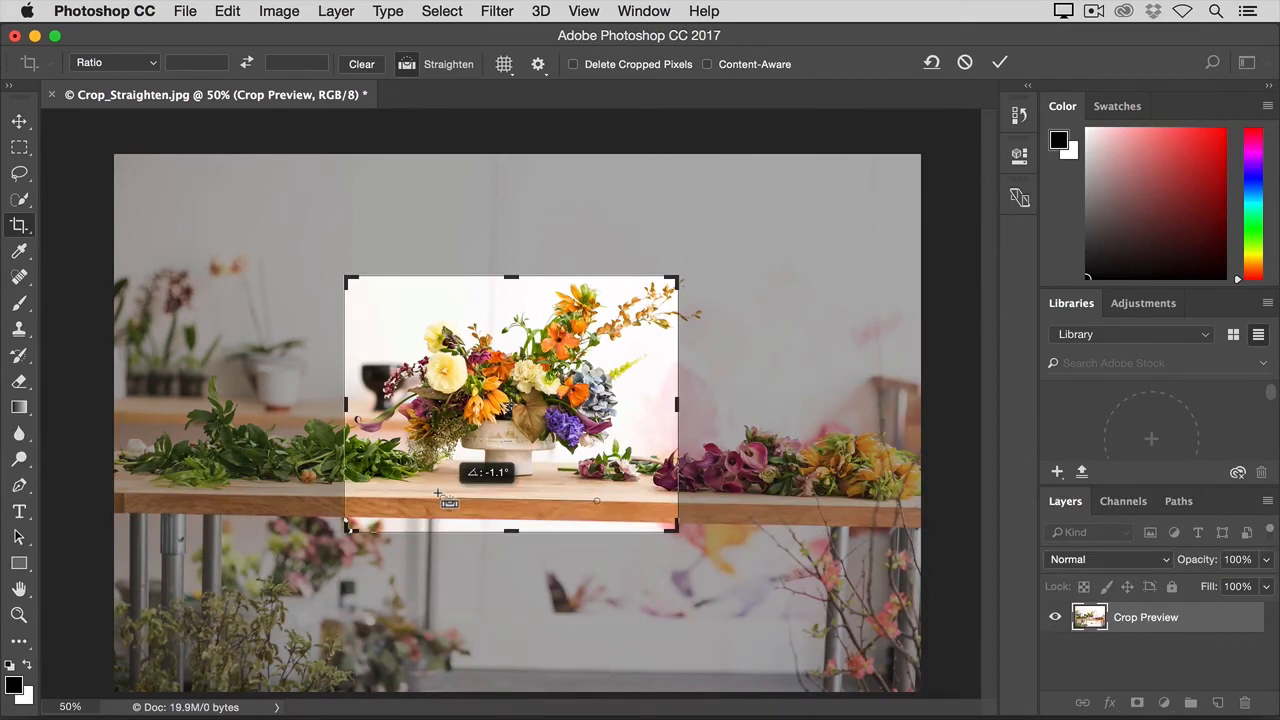
pyautogui.moveTo(437, 494); pyautogui.dragTo(437, 494)
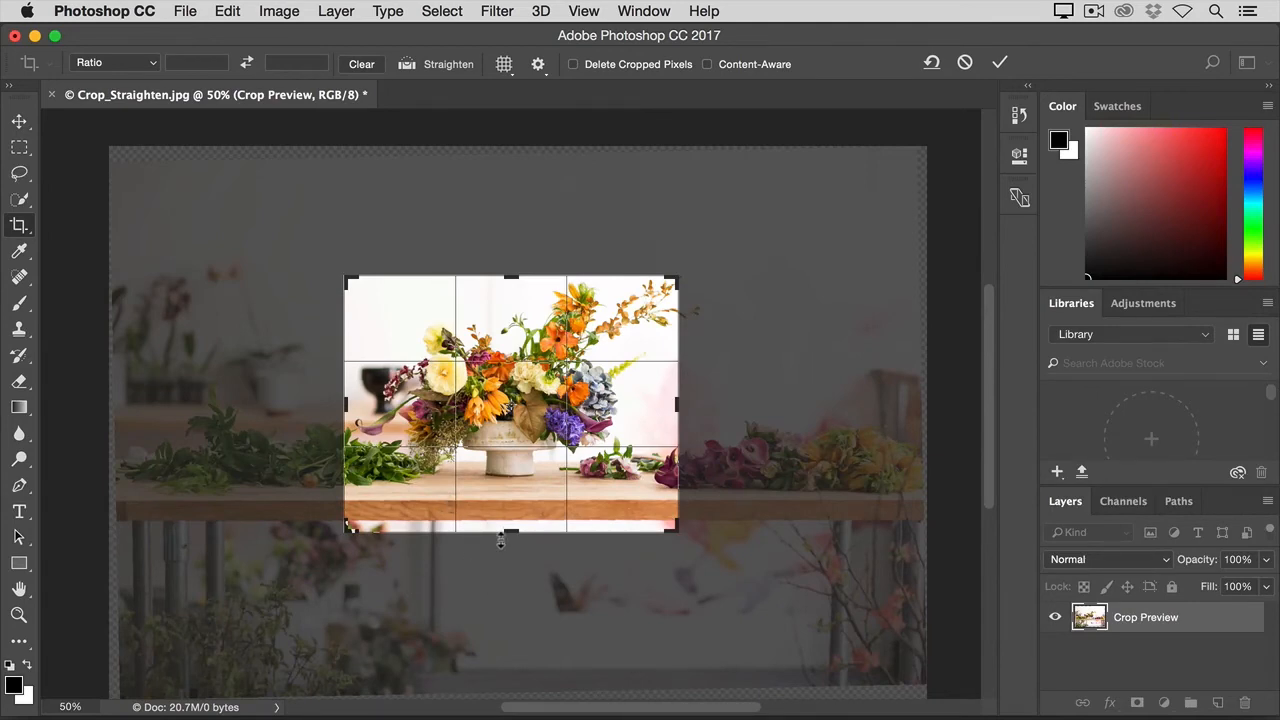
# - Raise the crop's lower edge to cut off the area beneath the tabletop and apply the crop
pyautogui.moveTo(507, 530); pyautogui.dragTo(507, 520)
pyautogui.moveTo(511, 436); pyautogui.dragTo(513, 438)
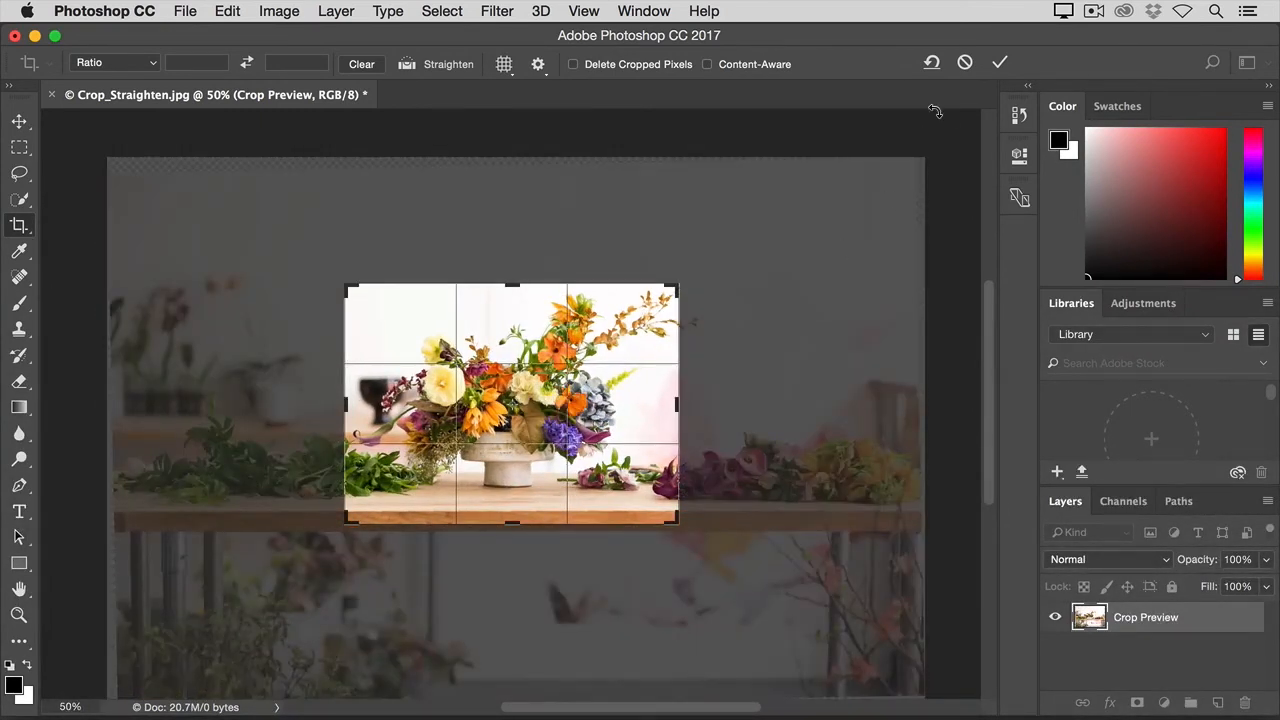
pyautogui.click(998, 64)
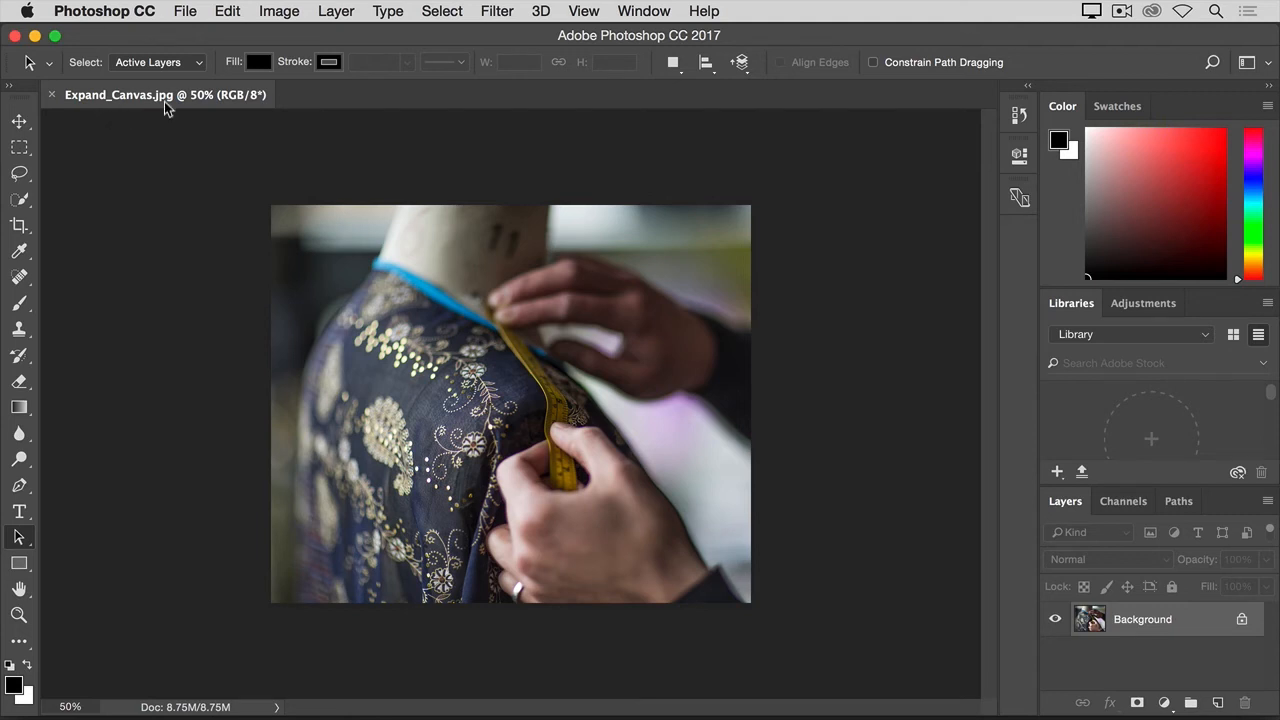
# - Try widening the canvas of Expand_Canvas.jpg by a relative 400 pixels around the centre anchor, and undo the expansion
pyautogui.click(265, 16)
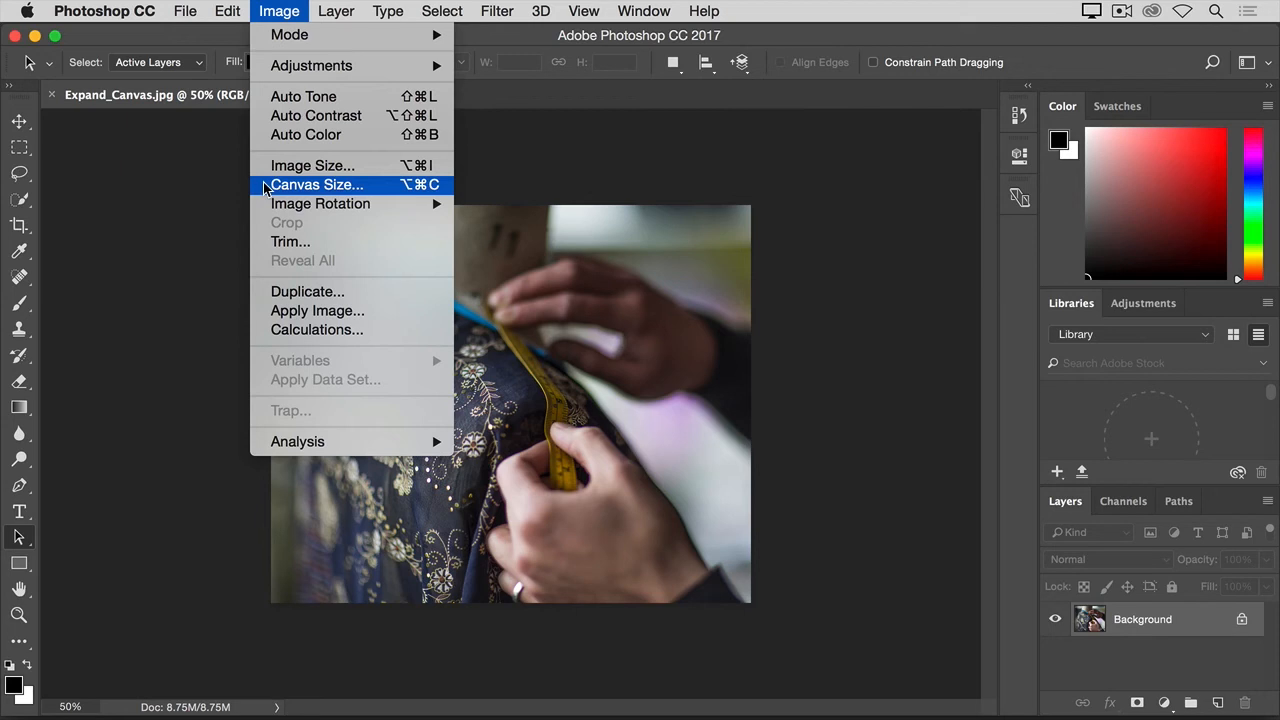
pyautogui.click(266, 186)
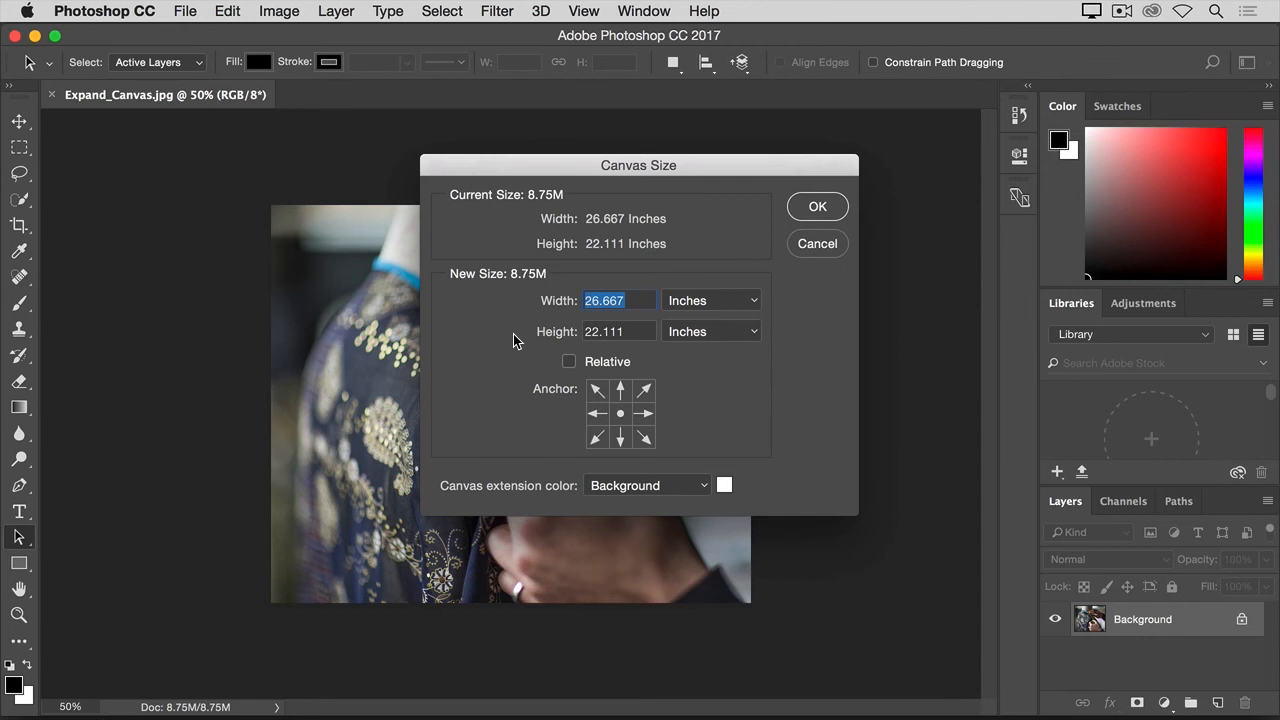
pyautogui.click(742, 310)
pyautogui.click(734, 284)
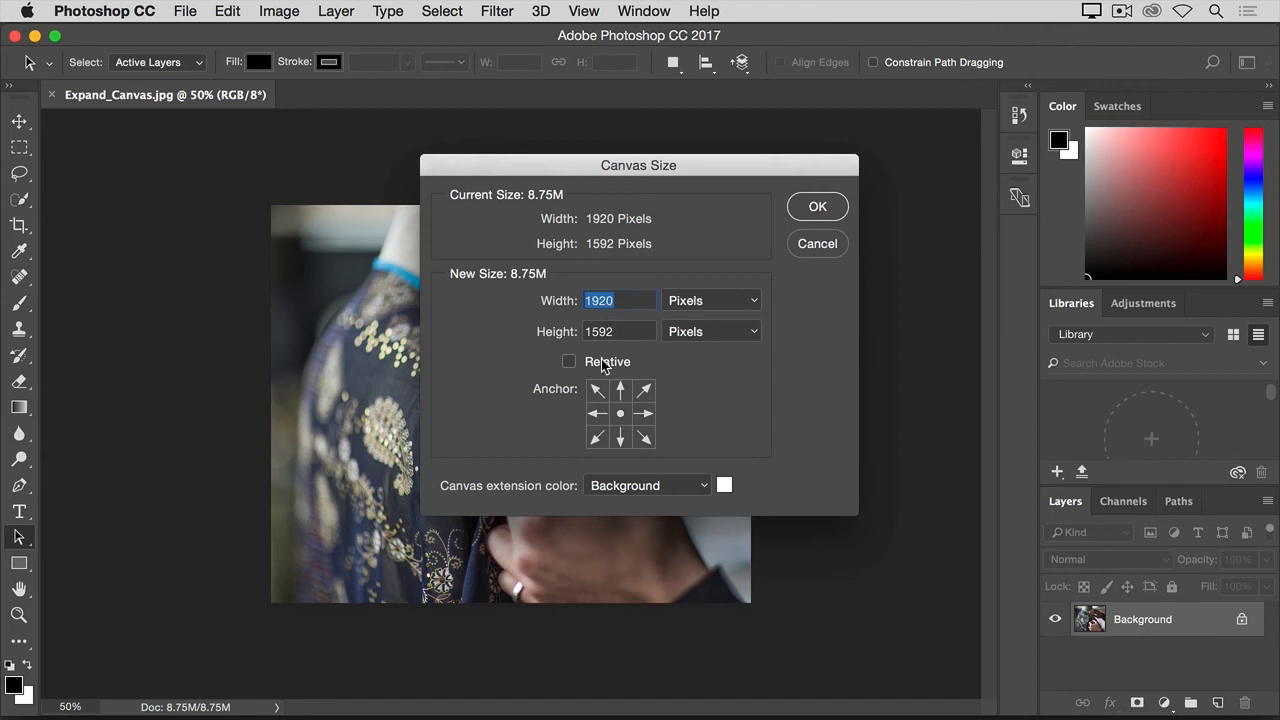
pyautogui.click(569, 362)
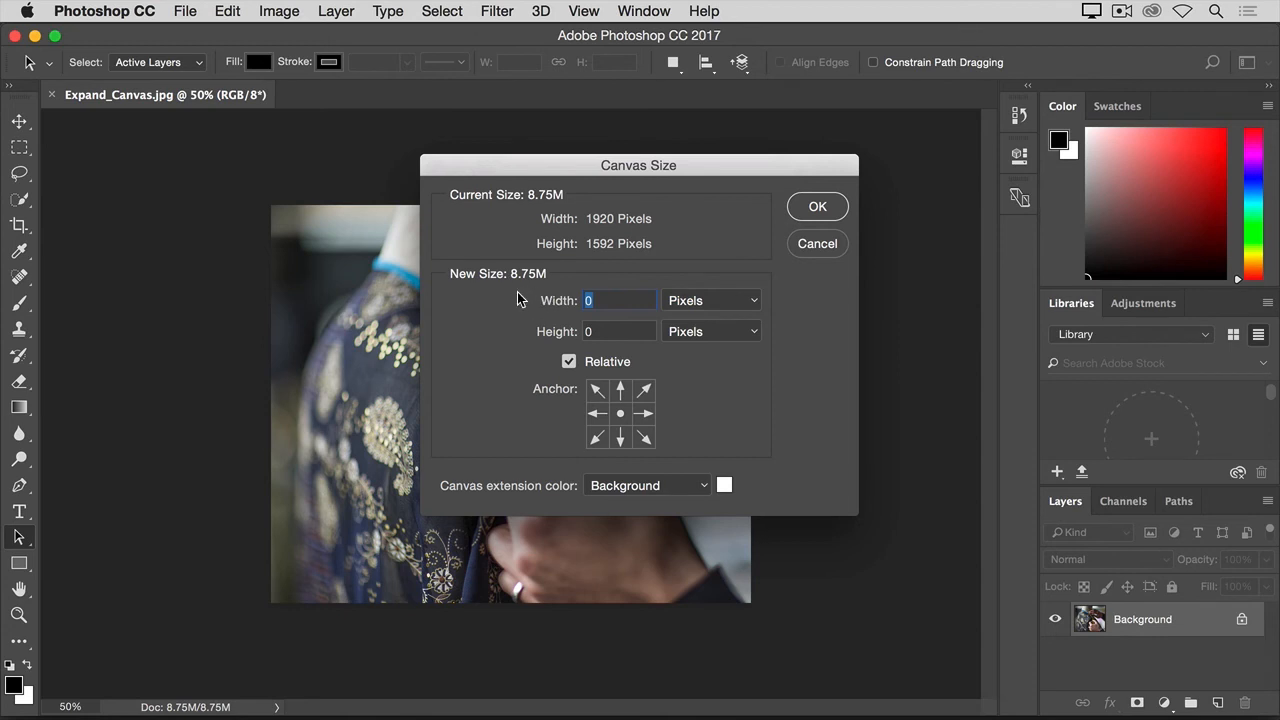
pyautogui.write('400')
pyautogui.click(818, 208)
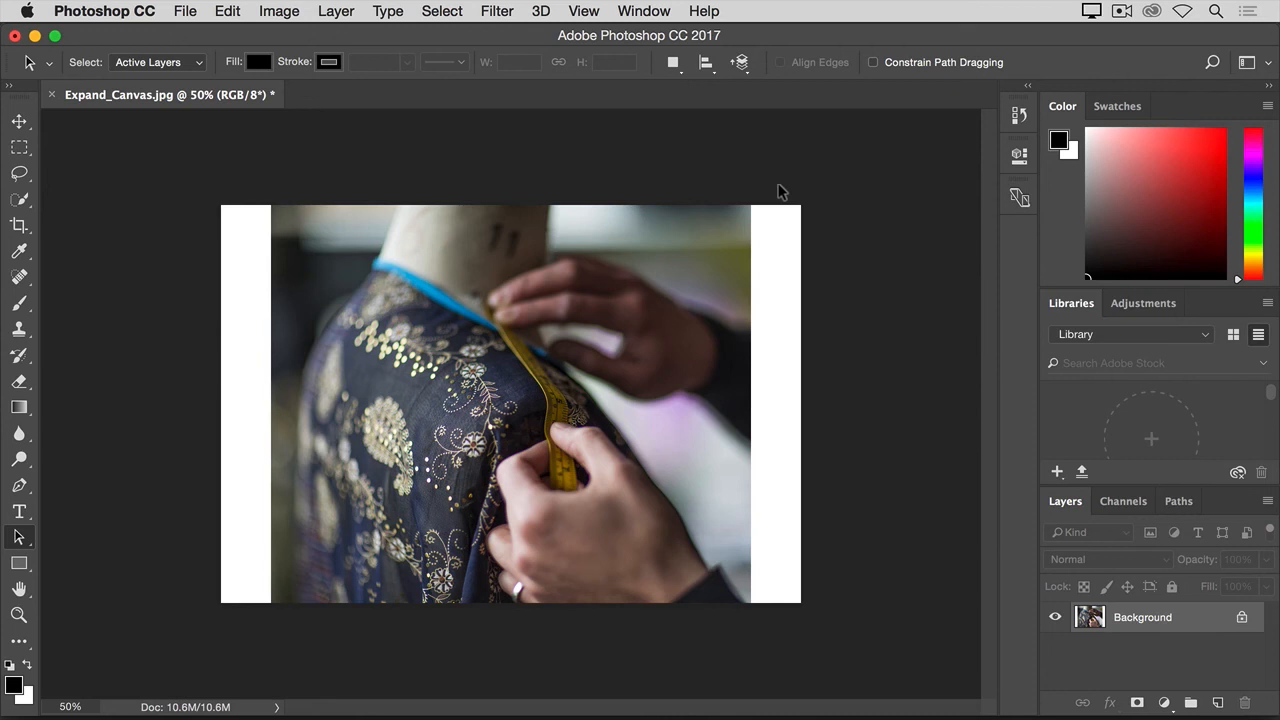
pyautogui.press('super+z')
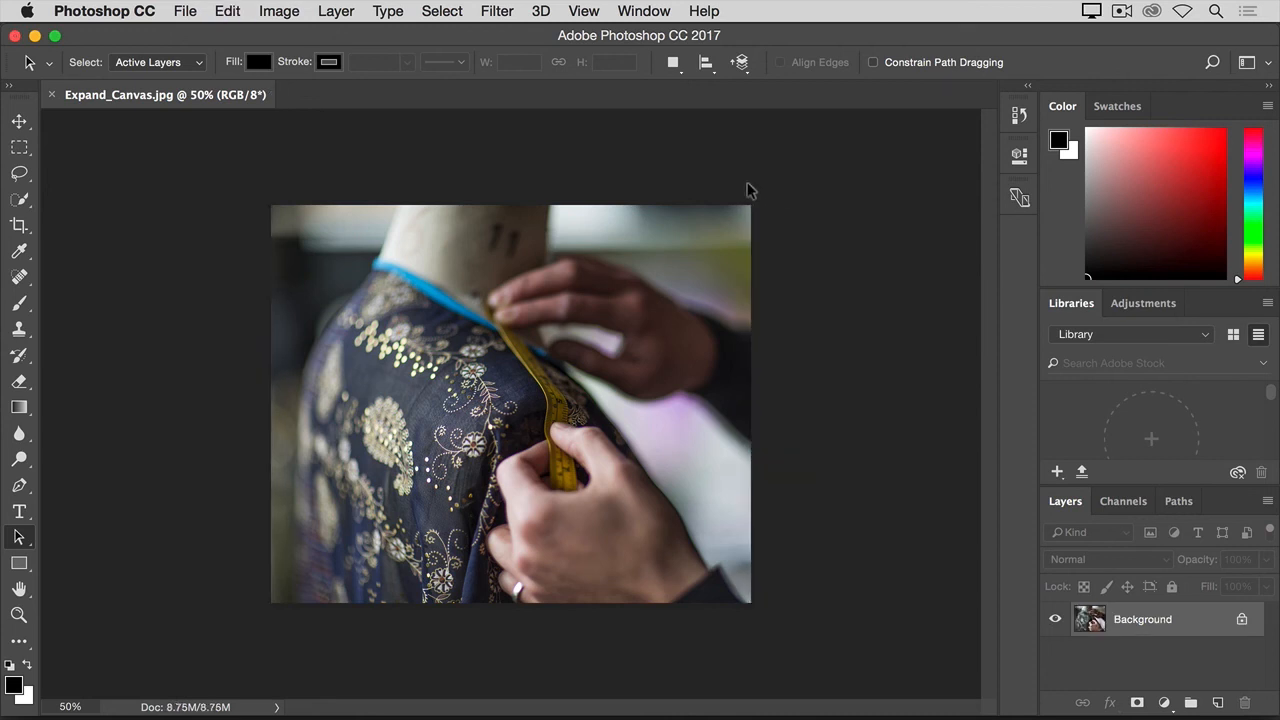
# - Expand the canvas width by a relative 800 pixels, anchoring the photo at the middle left so the space is added on its right
pyautogui.click(276, 13)
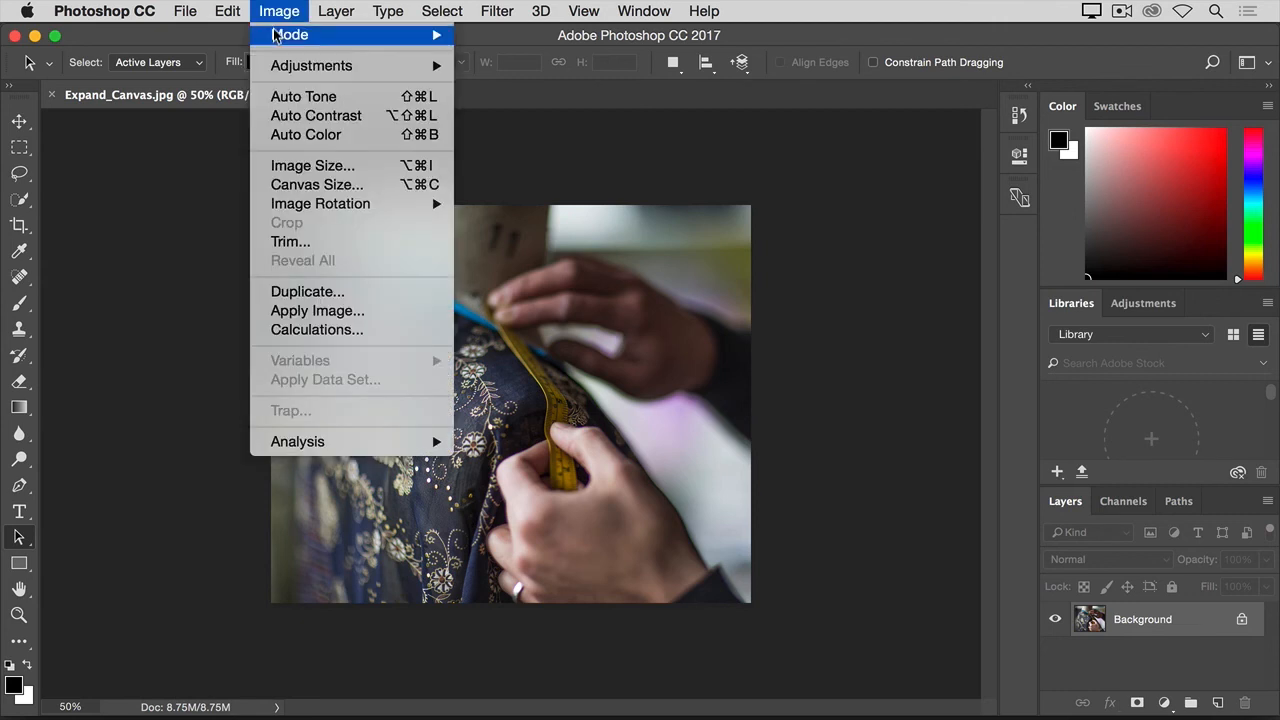
pyautogui.click(278, 186)
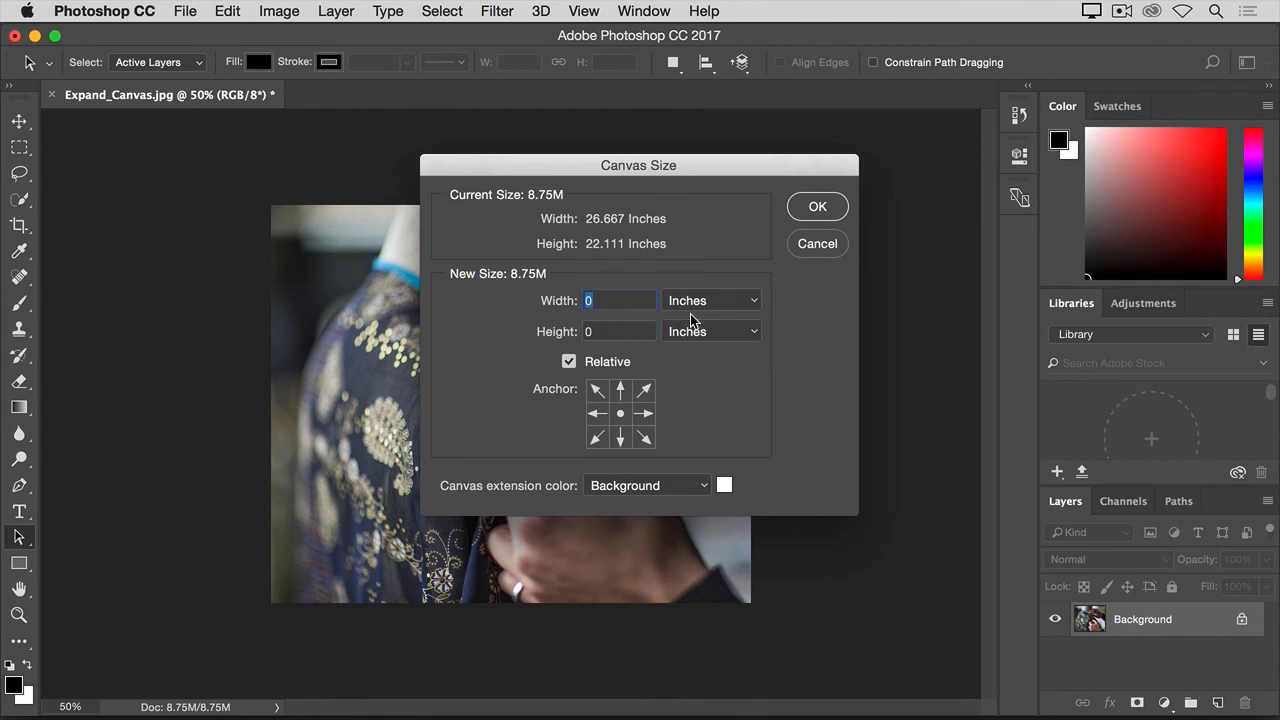
pyautogui.click(755, 305)
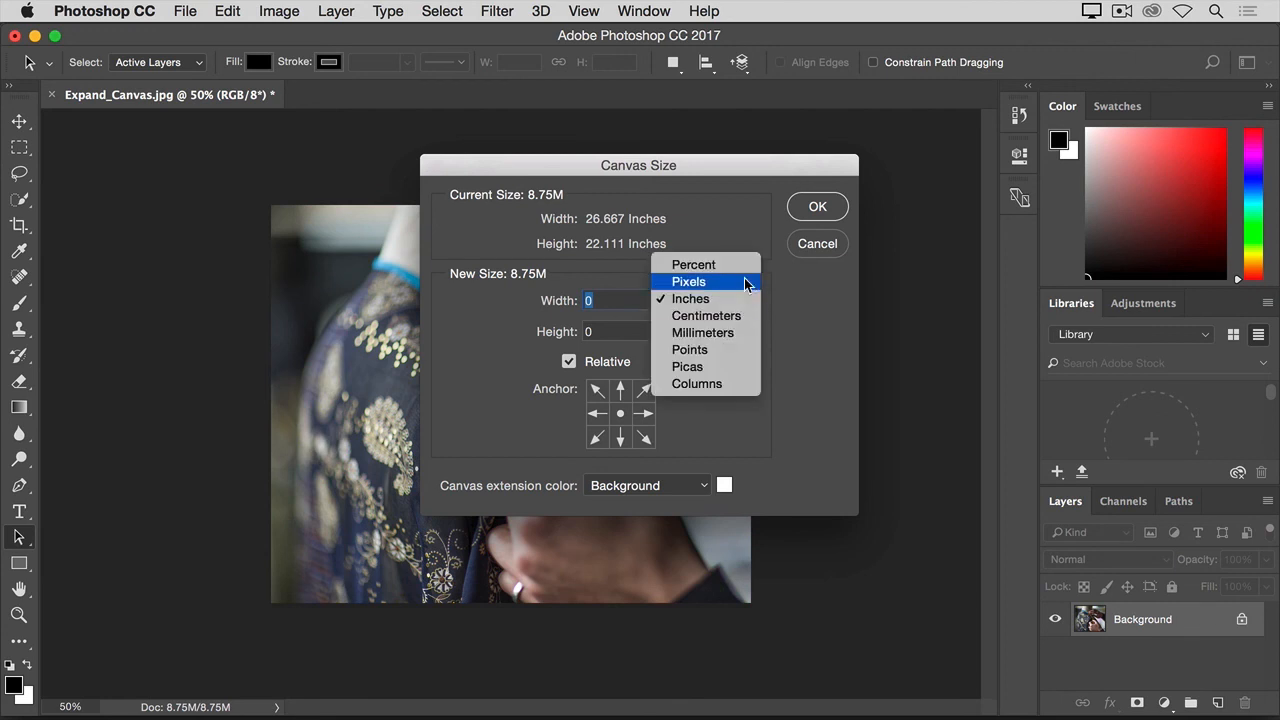
pyautogui.click(745, 284)
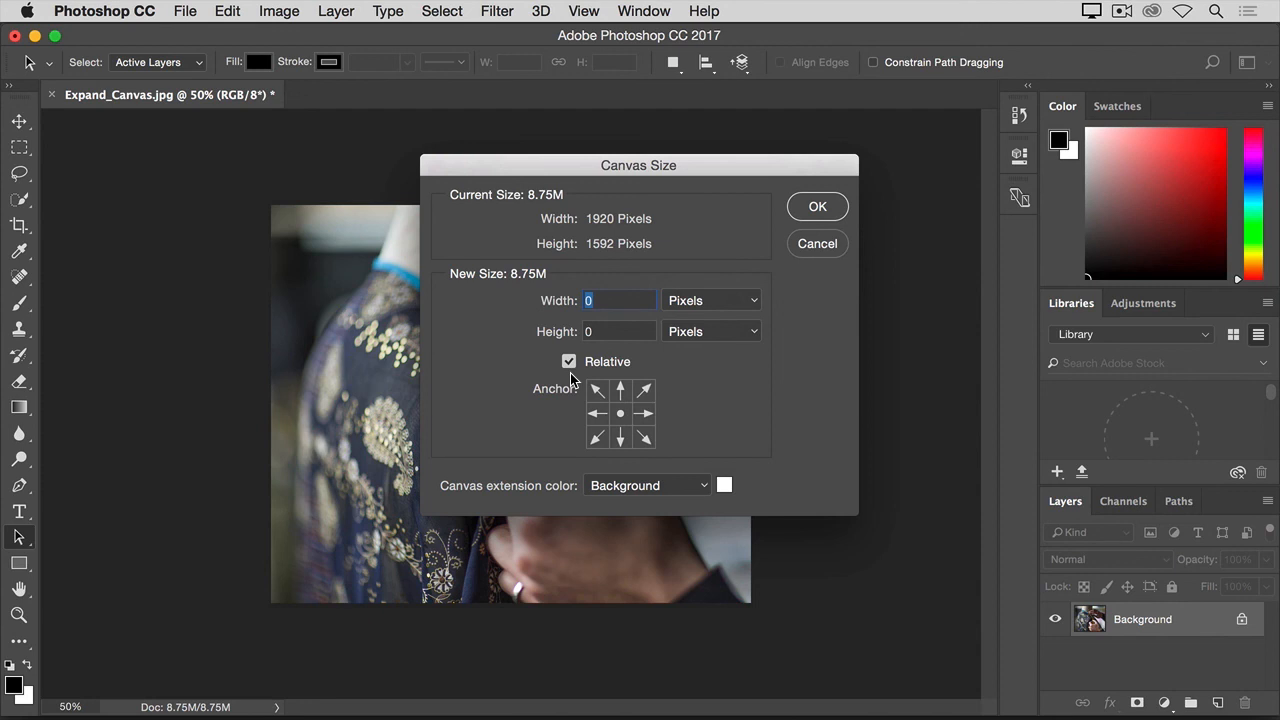
pyautogui.click(597, 417)
pyautogui.write('00')
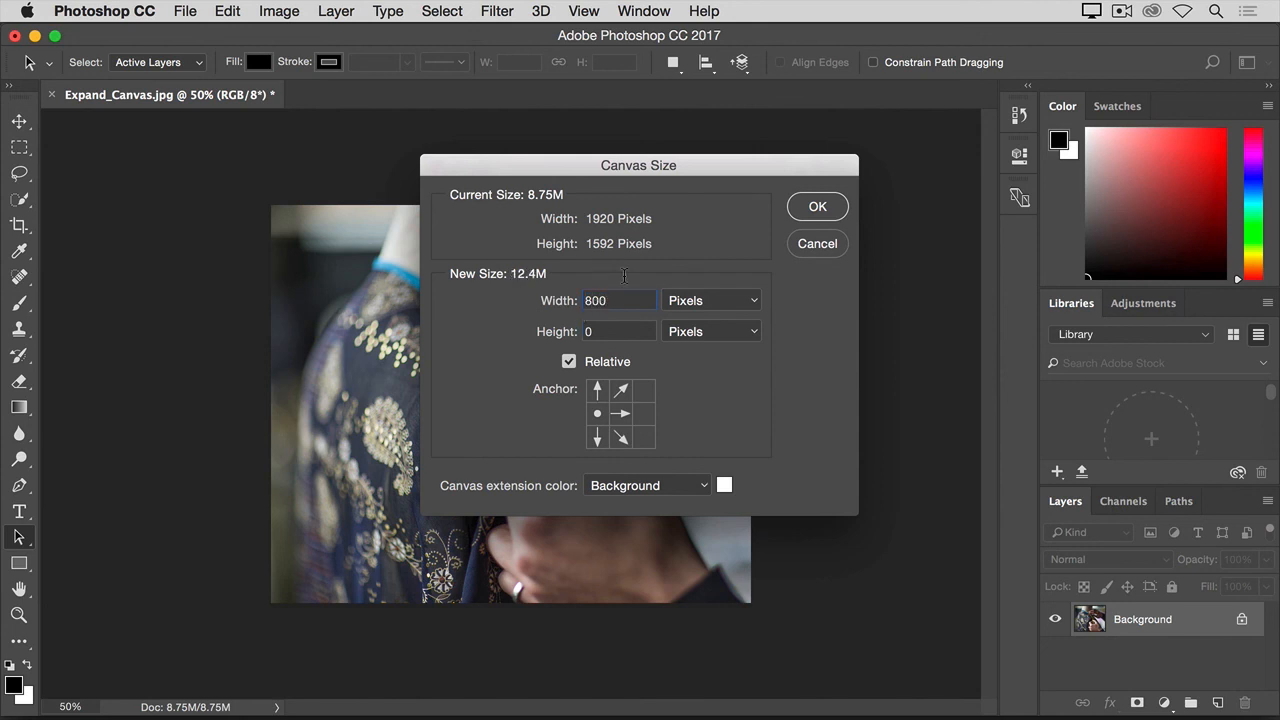
pyautogui.click(812, 208)
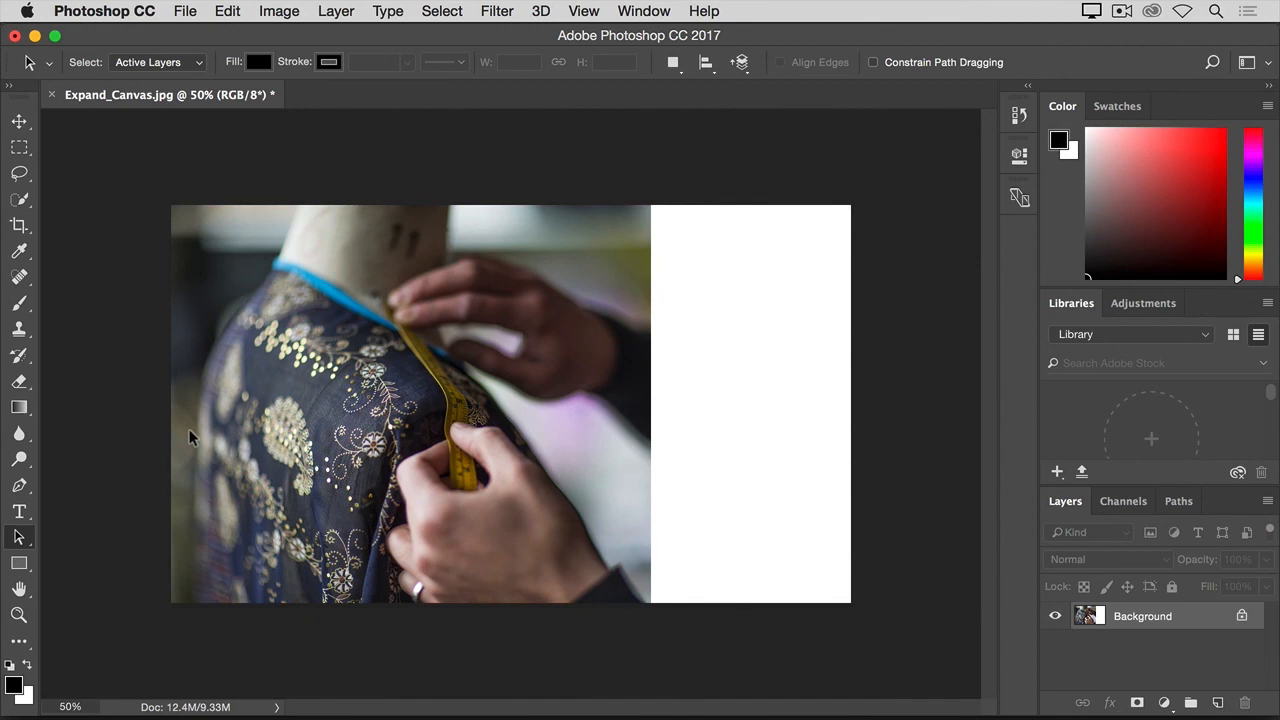
# - Check the canvas extension color option in the Canvas Size settings without changing the canvas
pyautogui.click(290, 14)
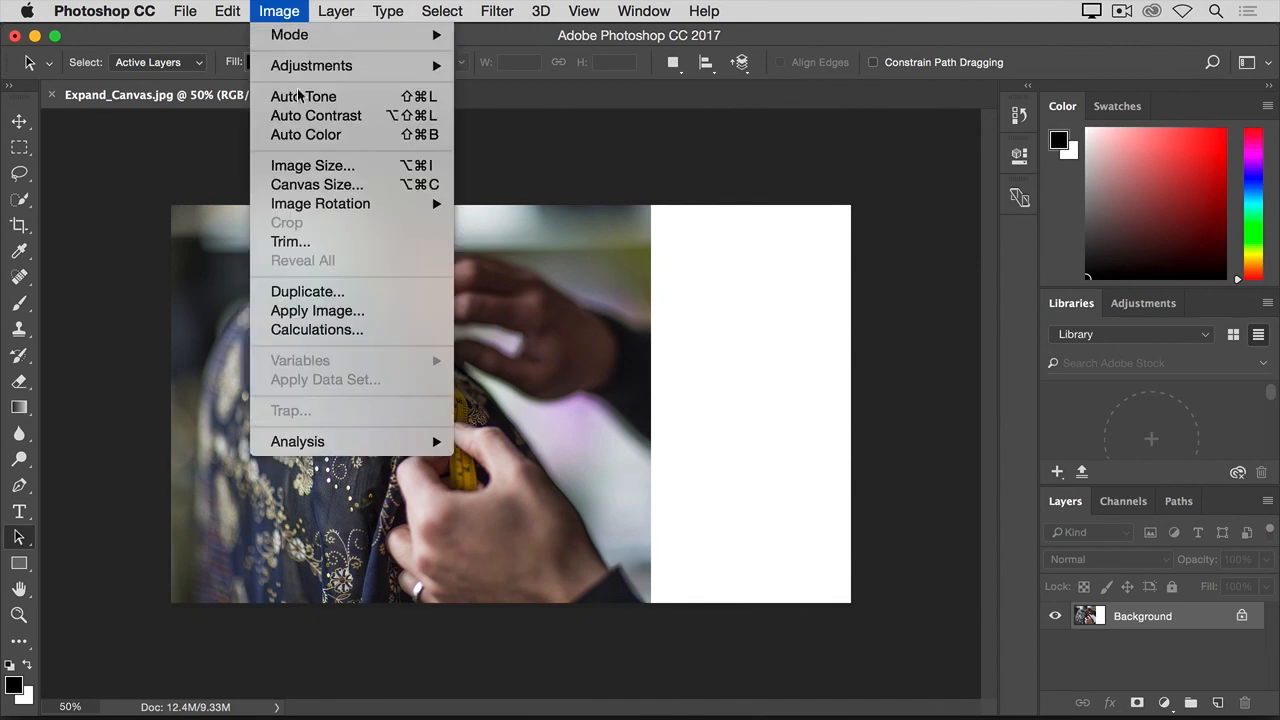
pyautogui.click(318, 185)
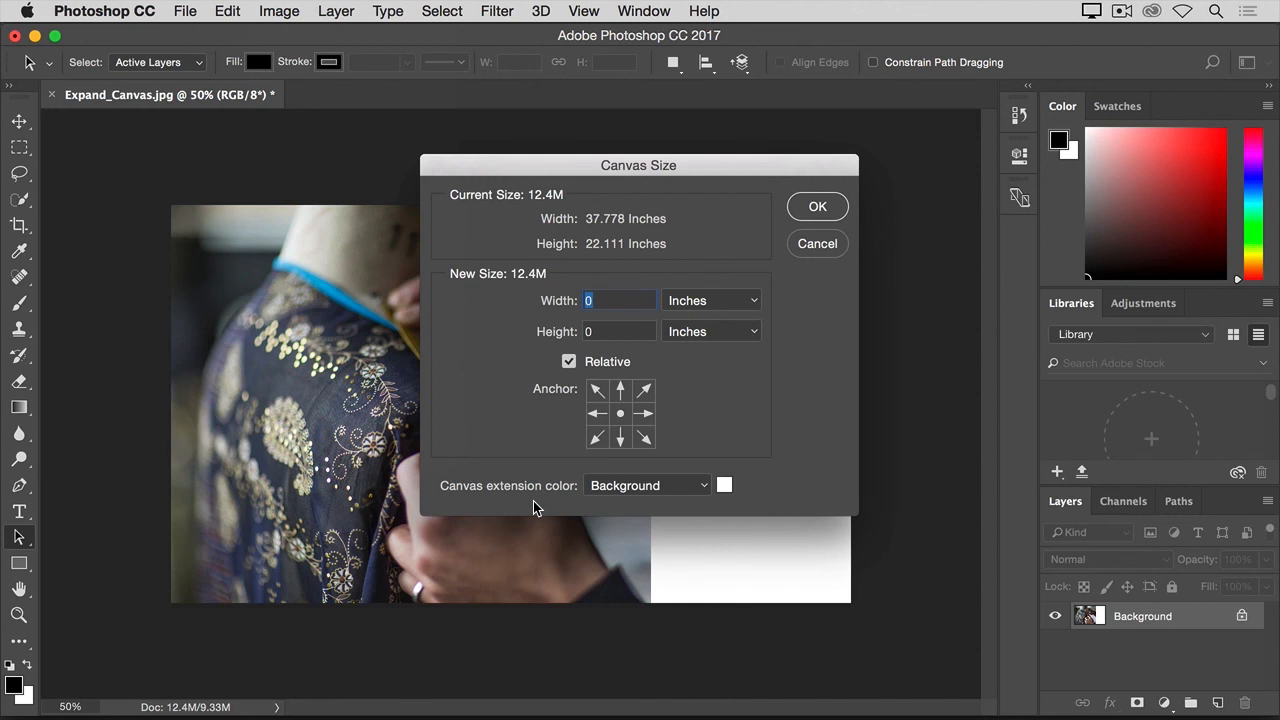
pyautogui.click(814, 247)
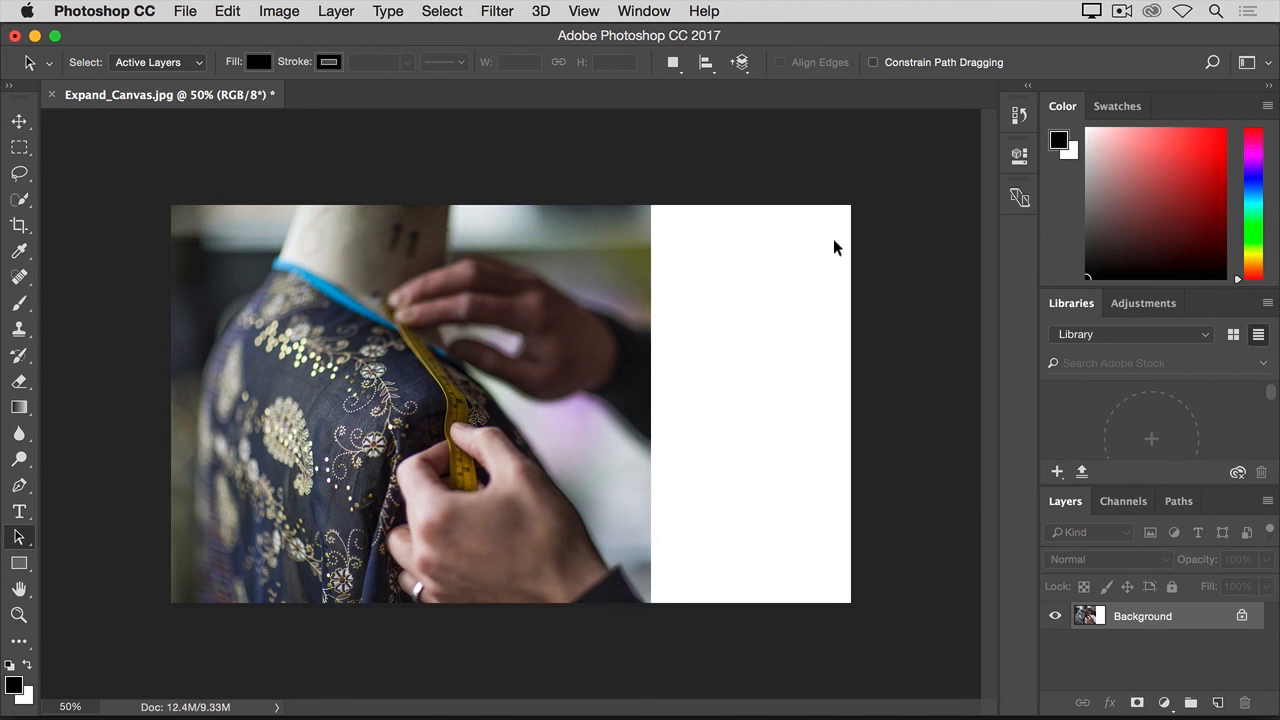
pyautogui.click(194, 11)
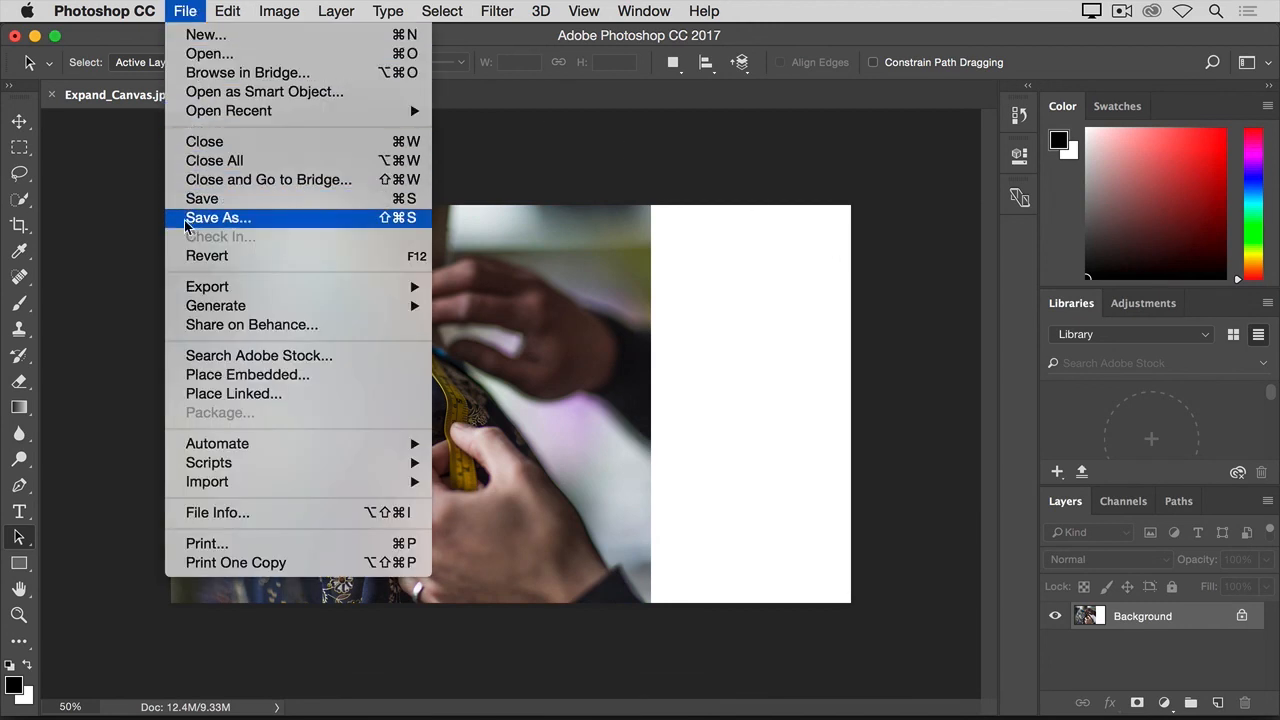
pyautogui.click(120, 207)
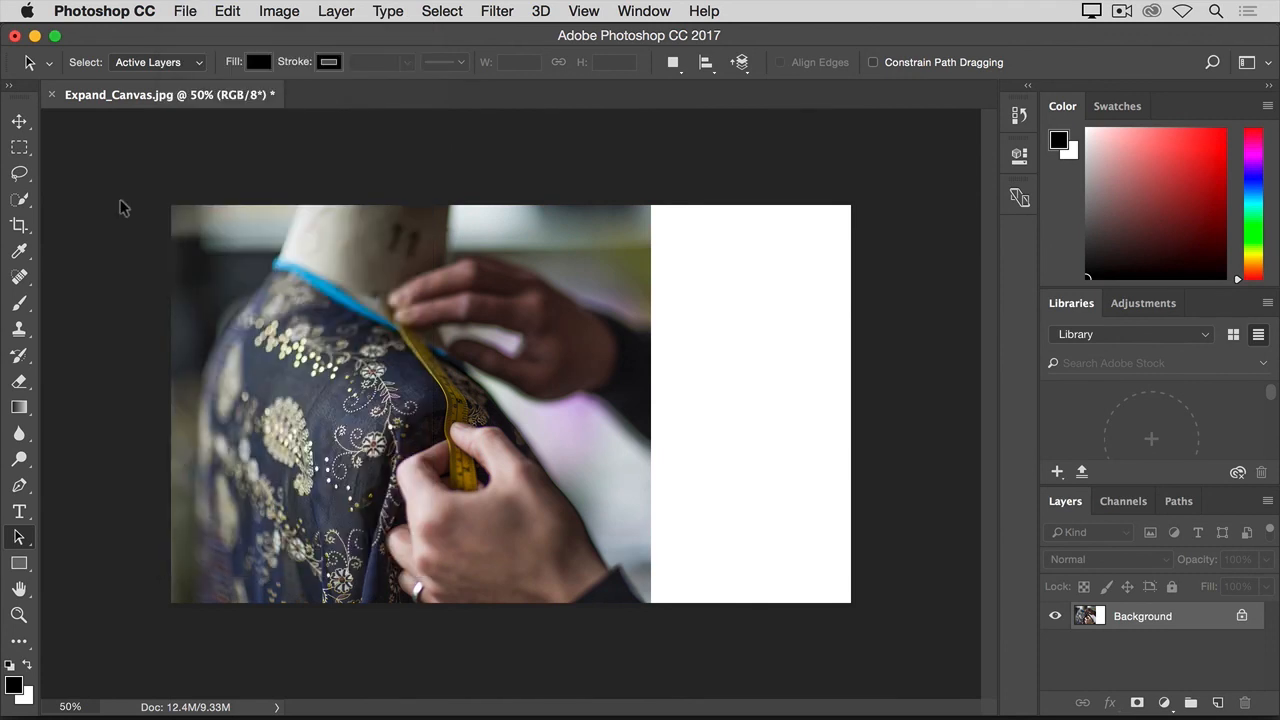